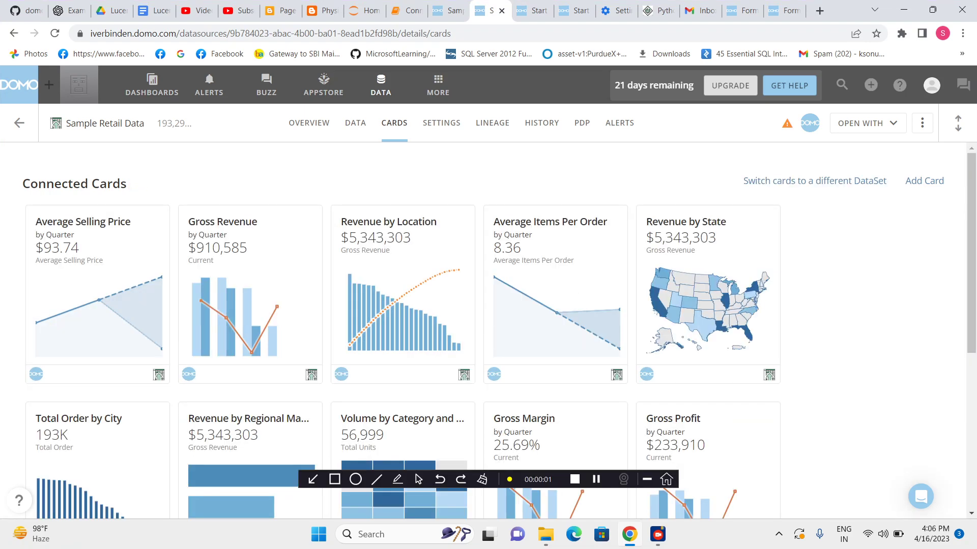
- Open the Volume by Style card from the Connected Cards page
{"action": "scroll", "coordinate": [488, 331], "scroll_direction": "down", "scroll_amount": 5}
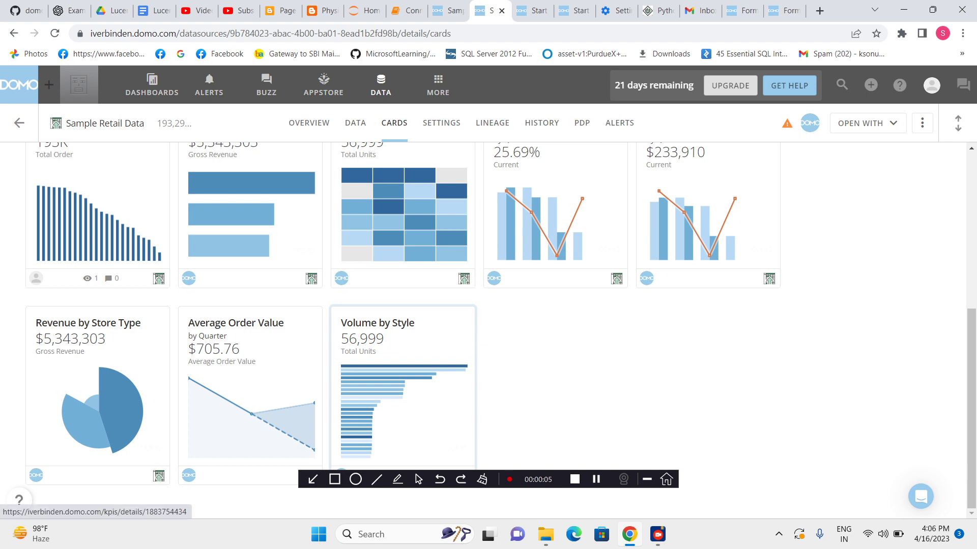
{"action": "left_click", "coordinate": [377, 323]}
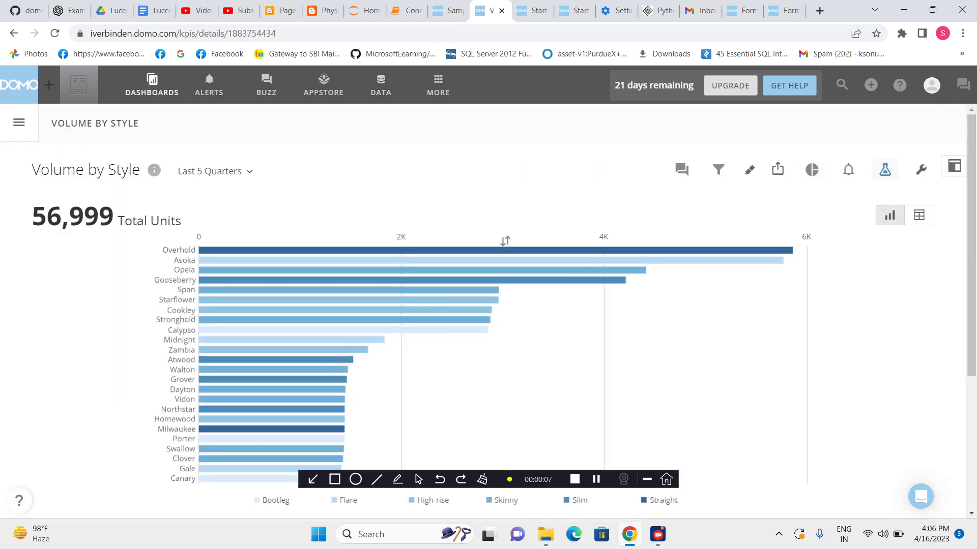
- Open Volume by Style in the Analyzer and collapse then reopen the Properties panel
{"action": "left_click", "coordinate": [885, 170]}
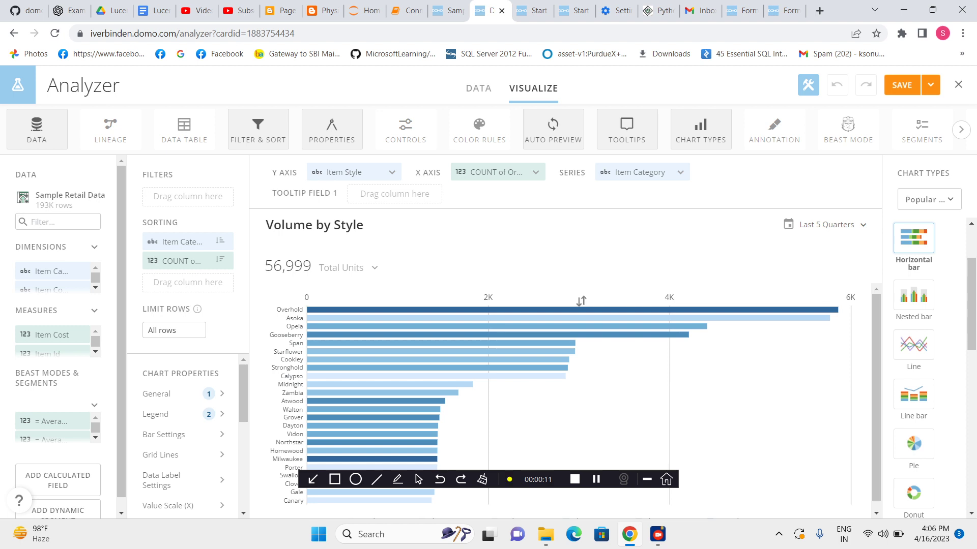
{"action": "left_click", "coordinate": [332, 129]}
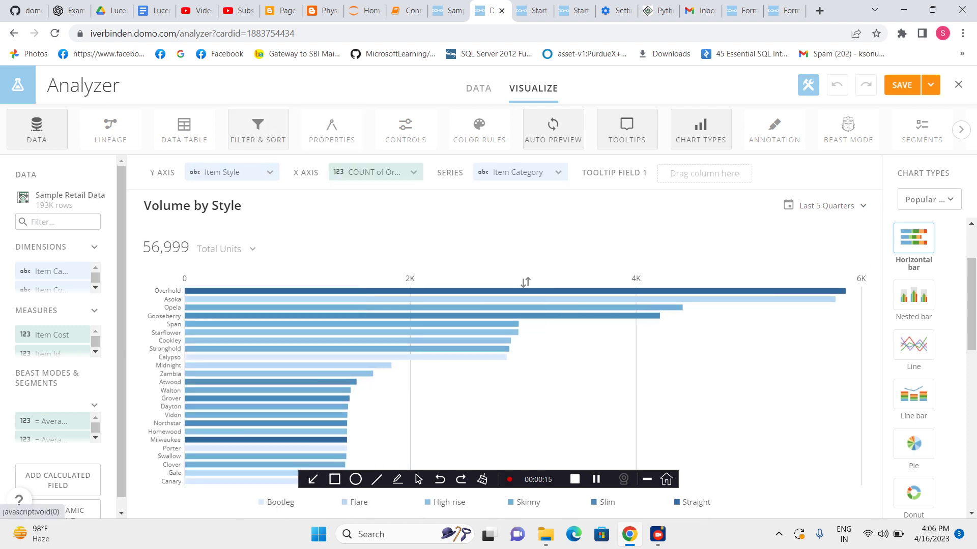
{"action": "left_click", "coordinate": [258, 129]}
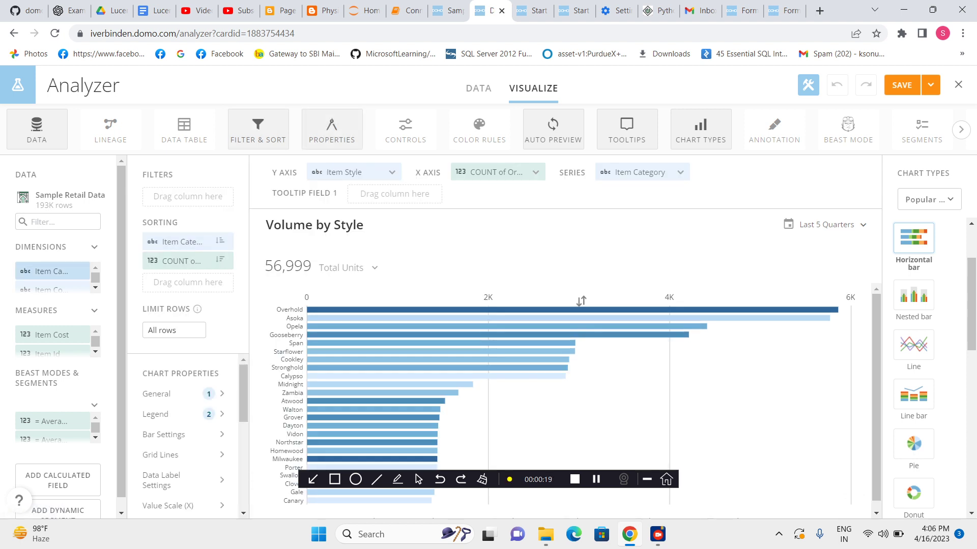
- Add an Item Category filter with all categories as a quick filter and apply it
{"action": "left_click_drag", "start_coordinate": [51, 271], "coordinate": [168, 196]}
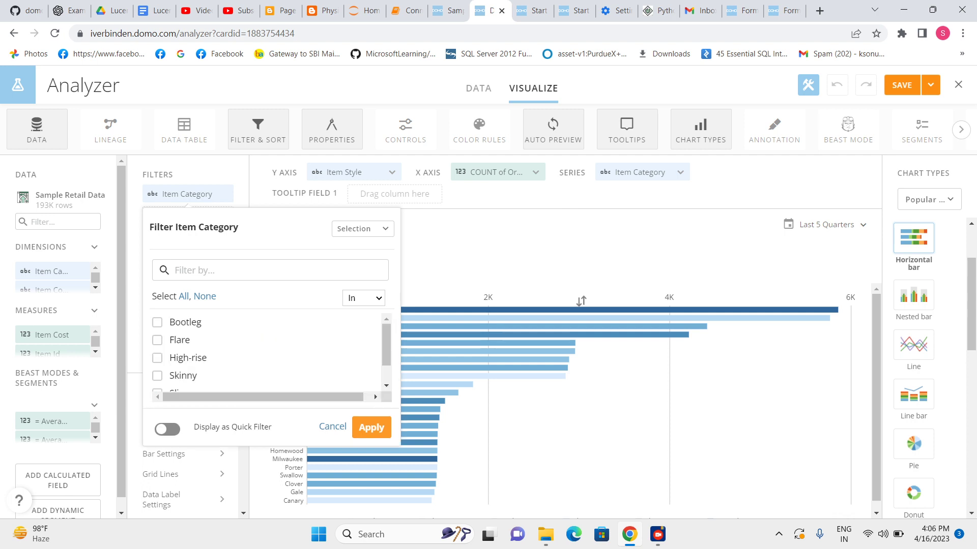
{"action": "left_click", "coordinate": [157, 322]}
{"action": "left_click", "coordinate": [158, 340]}
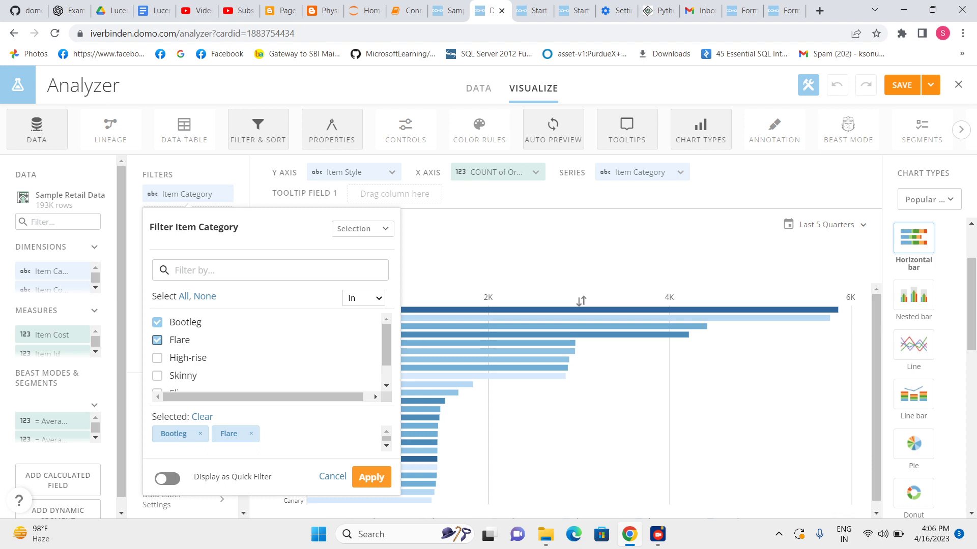
{"action": "left_click", "coordinate": [157, 339]}
{"action": "left_click", "coordinate": [157, 322]}
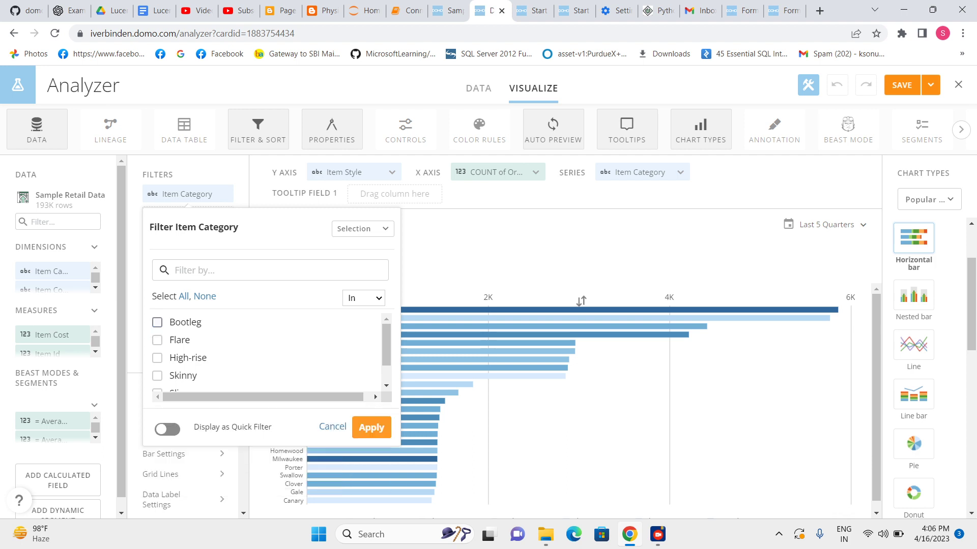
{"action": "left_click", "coordinate": [168, 428]}
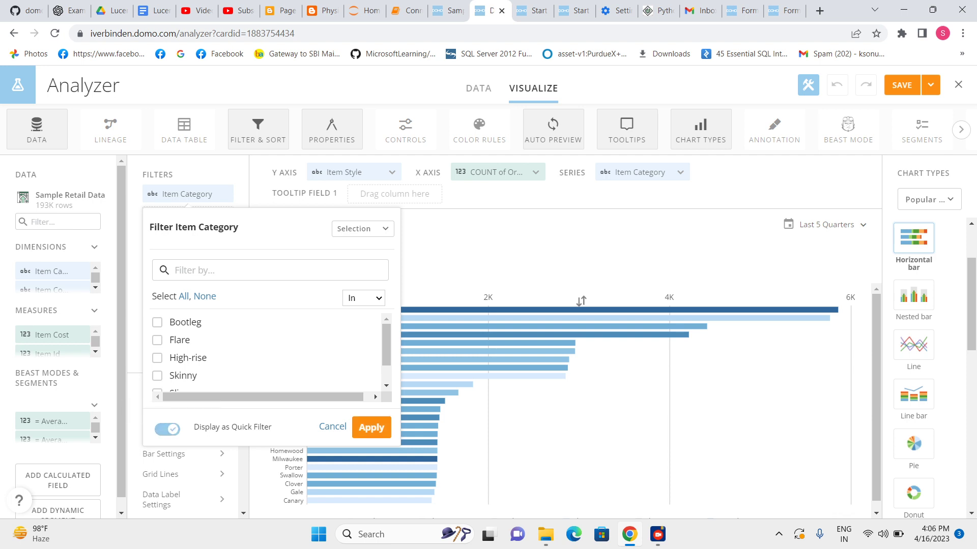
{"action": "left_click", "coordinate": [372, 428]}
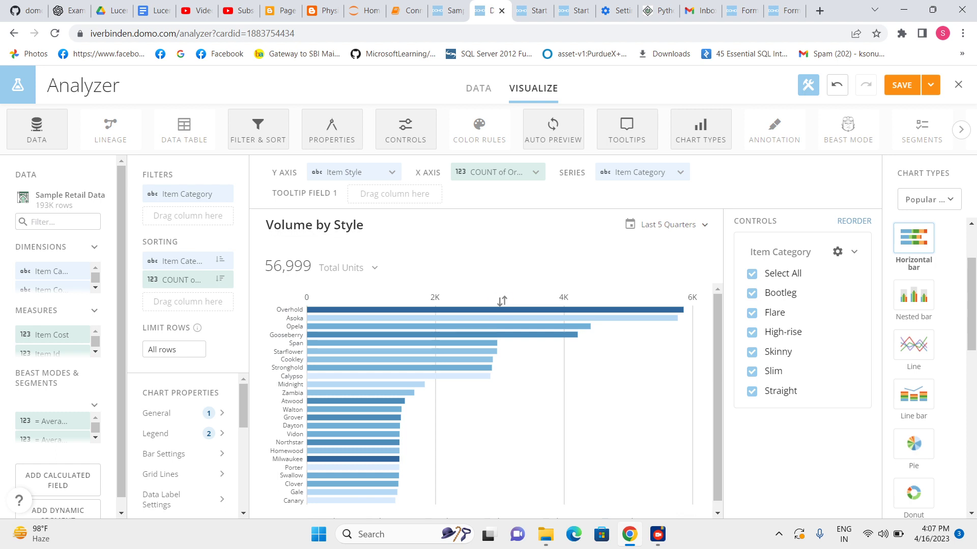
{"action": "left_click", "coordinate": [187, 194]}
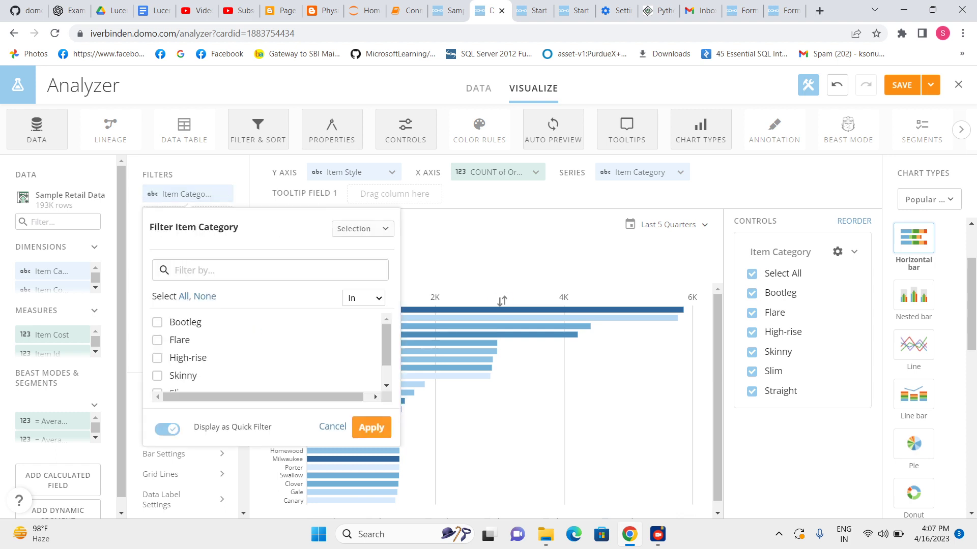
{"action": "left_click", "coordinate": [362, 228]}
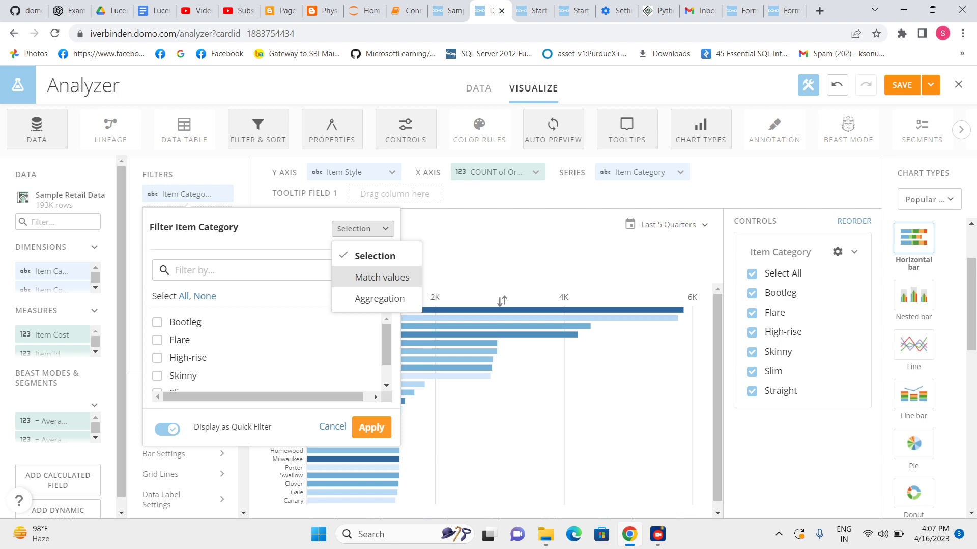
{"action": "left_click", "coordinate": [381, 277]}
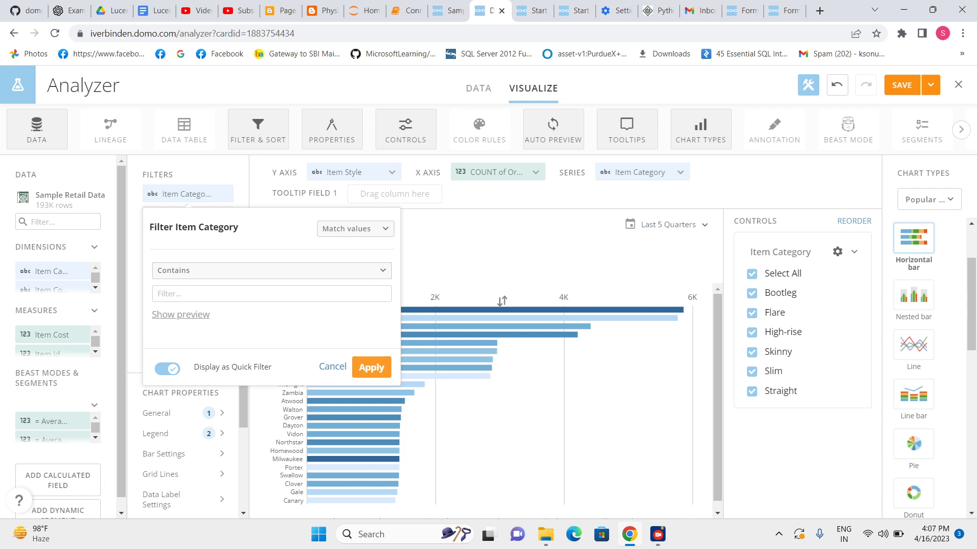
{"action": "left_click", "coordinate": [272, 270]}
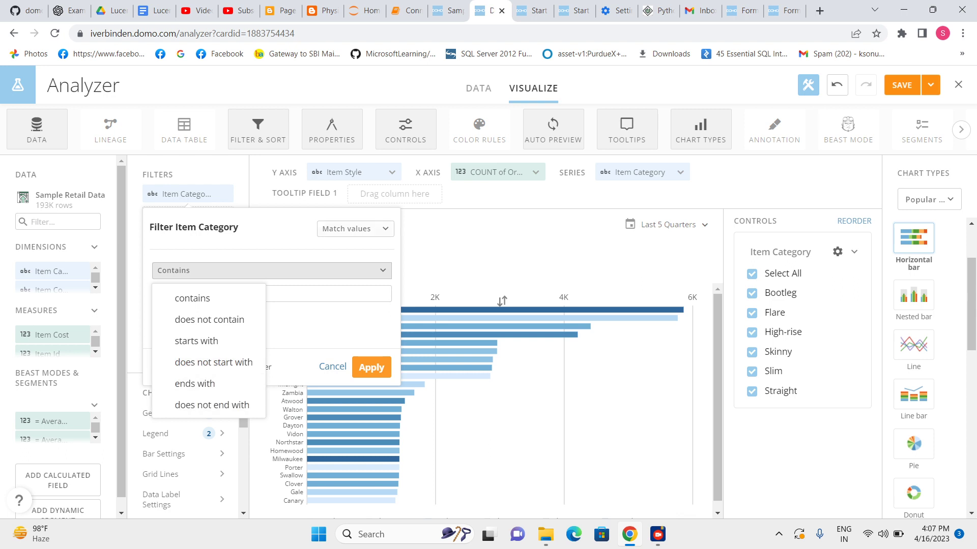
{"action": "left_click", "coordinate": [355, 228]}
{"action": "left_click", "coordinate": [364, 299]}
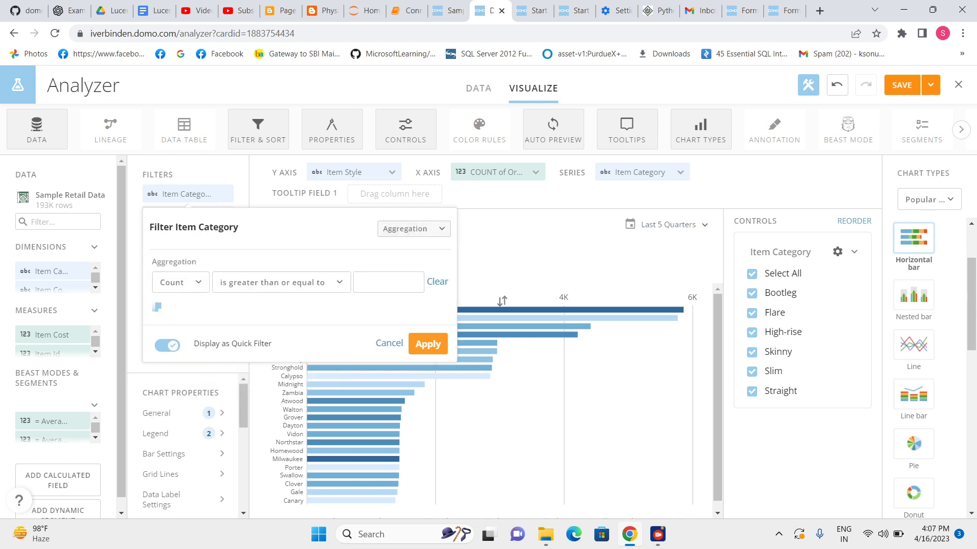
{"action": "left_click", "coordinate": [282, 283]}
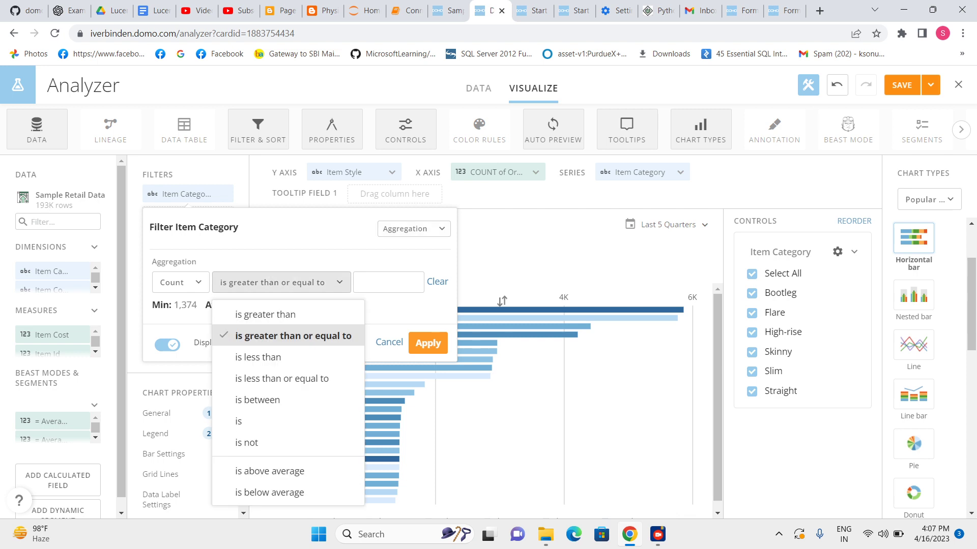
{"action": "left_click", "coordinate": [181, 282]}
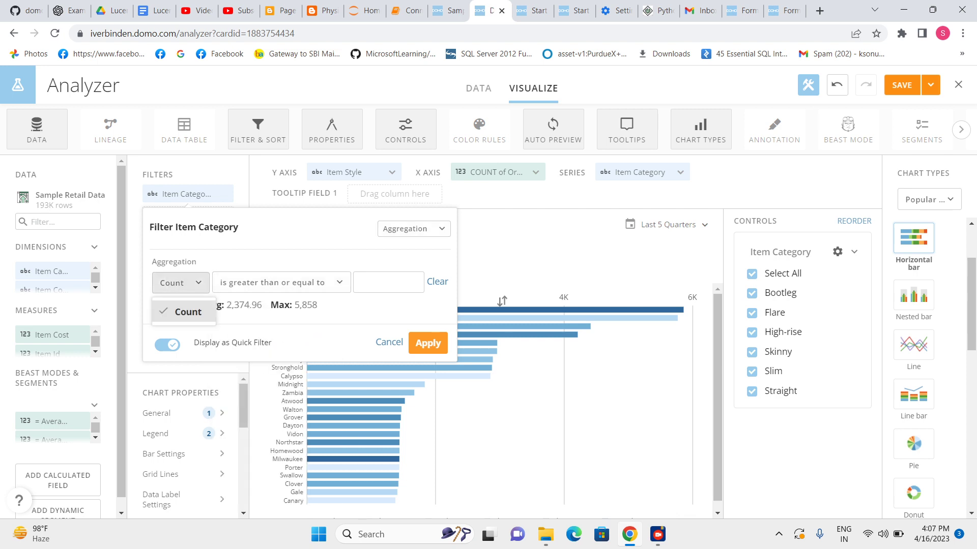
{"action": "left_click", "coordinate": [183, 312]}
{"action": "left_click", "coordinate": [281, 283]}
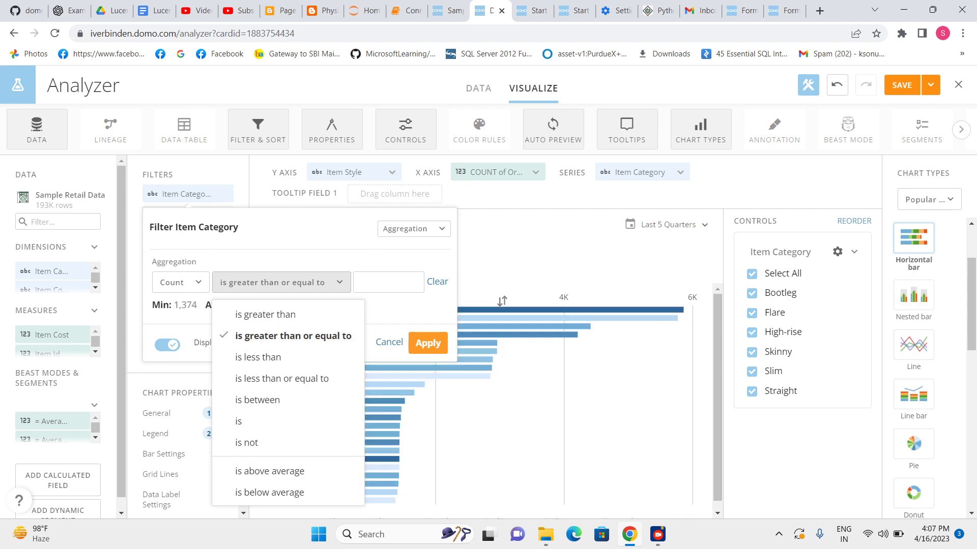
{"action": "left_click", "coordinate": [389, 342]}
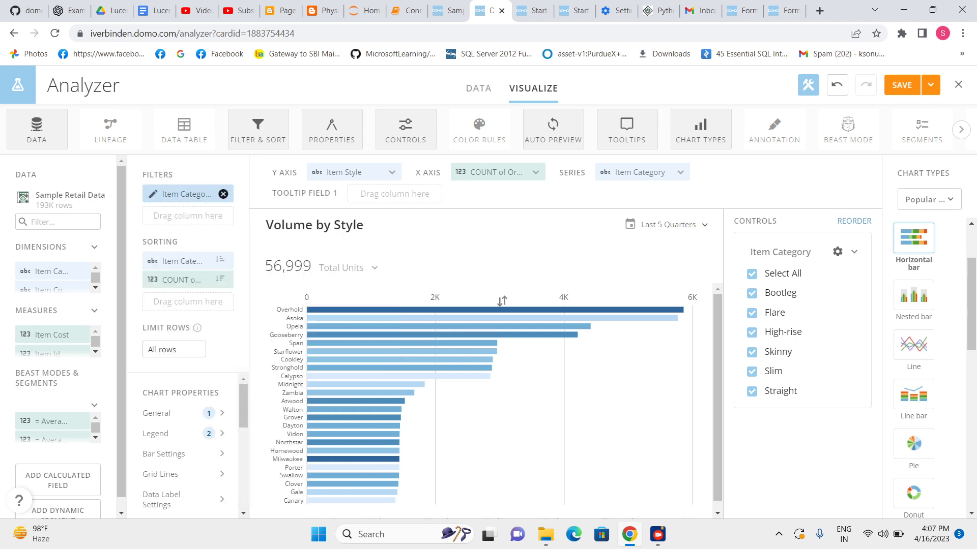
- Replace the Item Category filter with a Store Open Date filter in Selection mode
{"action": "left_click", "coordinate": [224, 194]}
{"action": "scroll", "coordinate": [51, 277], "scroll_direction": "down", "scroll_amount": 2}
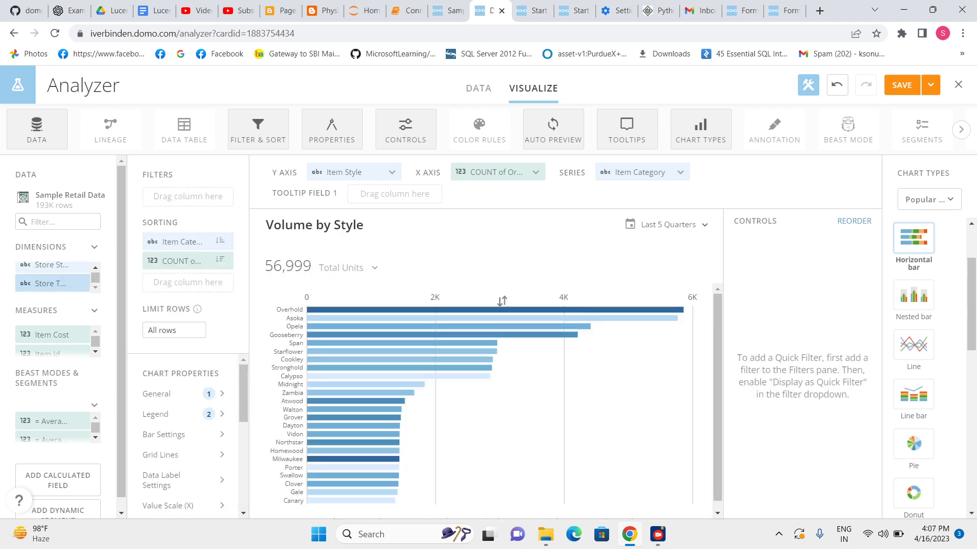
{"action": "scroll", "coordinate": [51, 277], "scroll_direction": "up", "scroll_amount": 1}
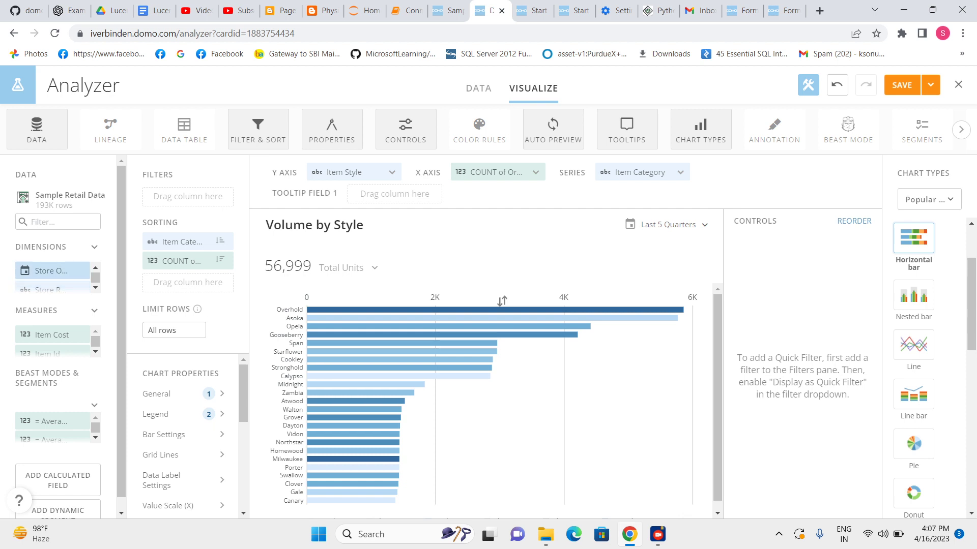
{"action": "mouse_move", "coordinate": [51, 271]}
{"action": "left_mouse_down"}
{"action": "mouse_move", "coordinate": [170, 207]}
{"action": "mouse_move", "coordinate": [170, 196]}
{"action": "left_mouse_up"}
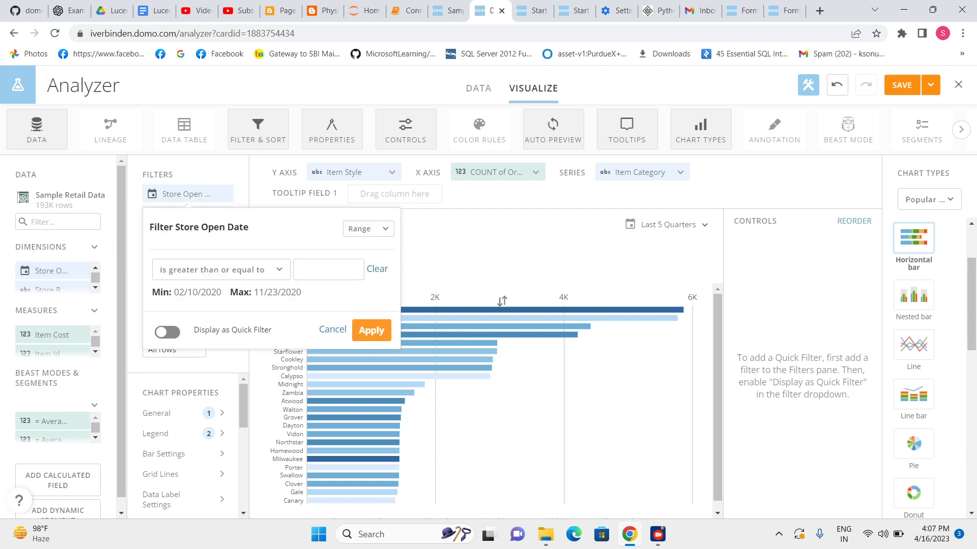
{"action": "left_click", "coordinate": [367, 229]}
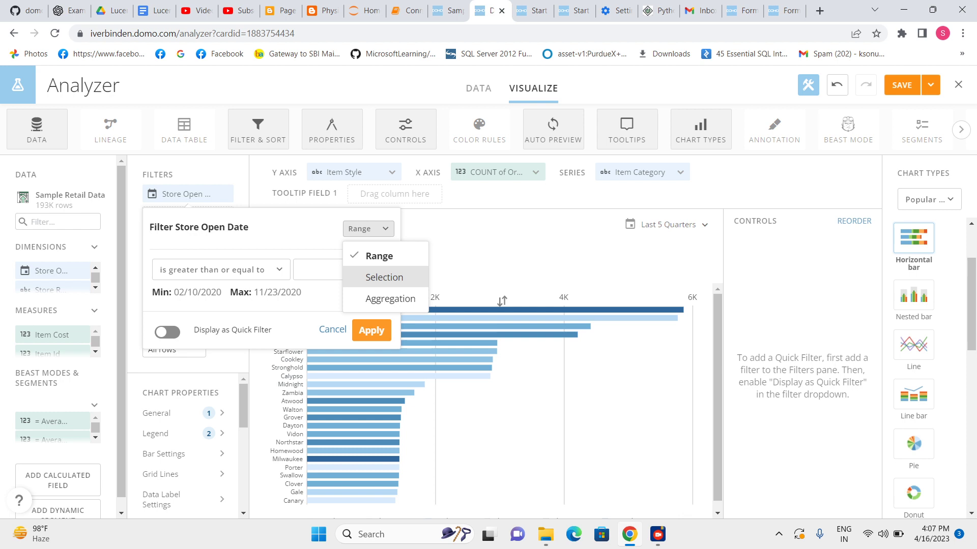
{"action": "left_click", "coordinate": [384, 277]}
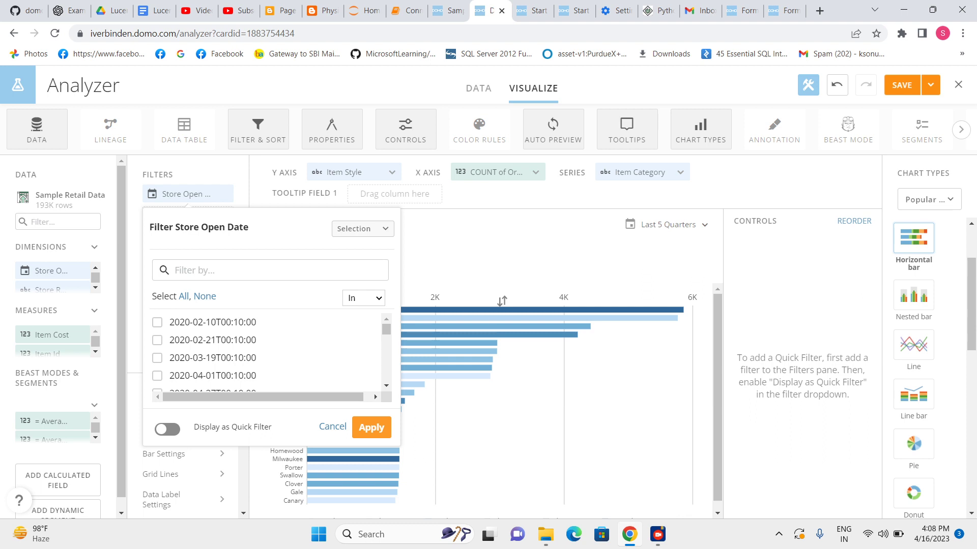
- Try the Store Open Date filter's Range and Aggregation modes and review their conditions
{"action": "left_click", "coordinate": [362, 229]}
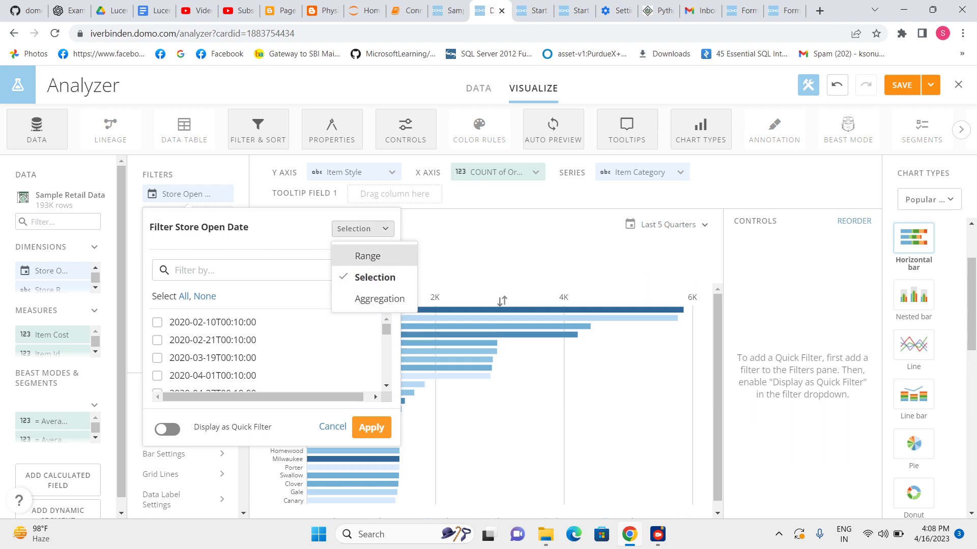
{"action": "left_click", "coordinate": [368, 255]}
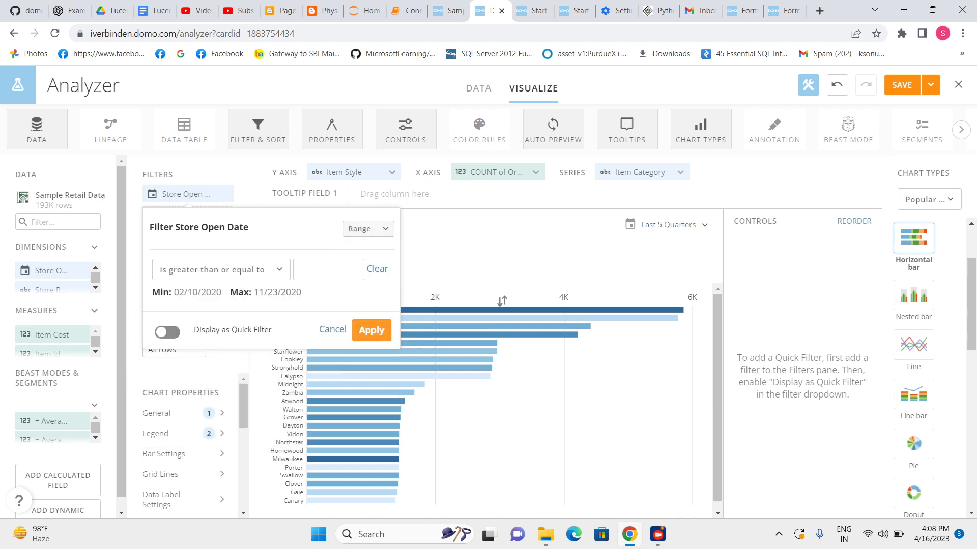
{"action": "left_click", "coordinate": [220, 269]}
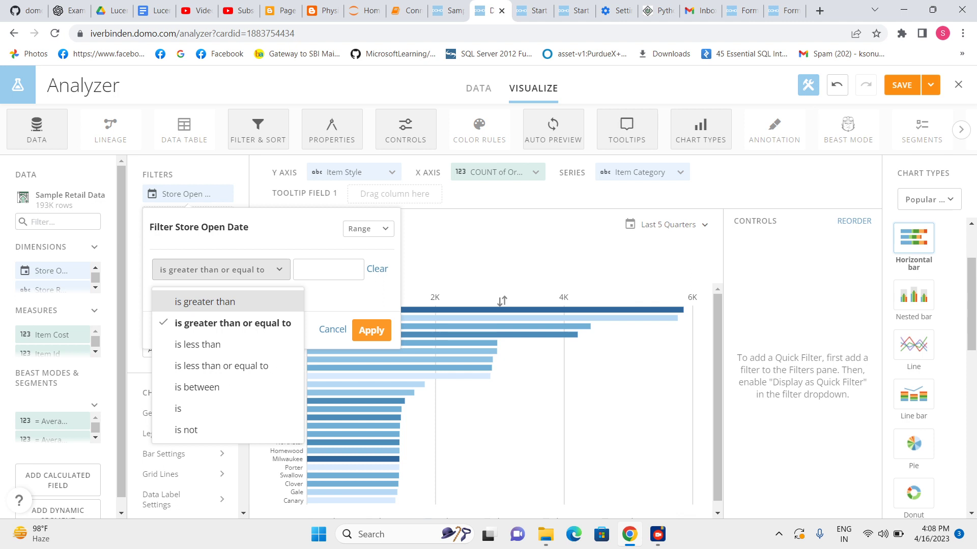
{"action": "left_click", "coordinate": [367, 228]}
{"action": "left_click", "coordinate": [382, 298]}
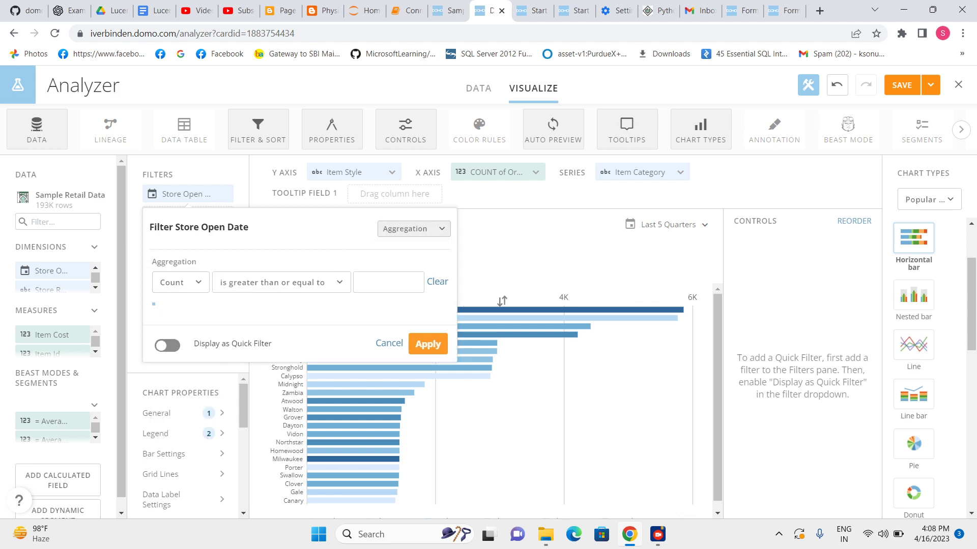
{"action": "left_click", "coordinate": [281, 282]}
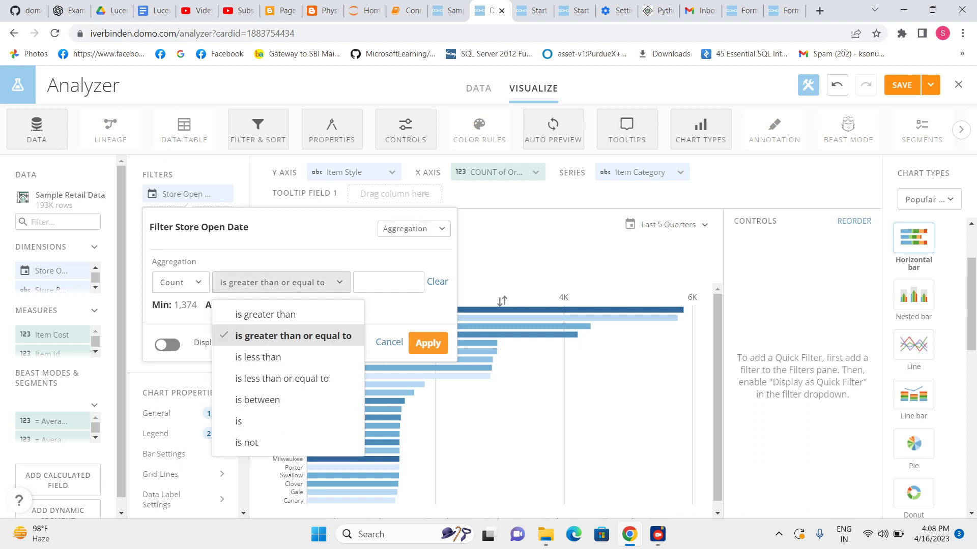
- Add Item Size as a filter and try its Selection and Range modes
{"action": "left_click", "coordinate": [389, 342]}
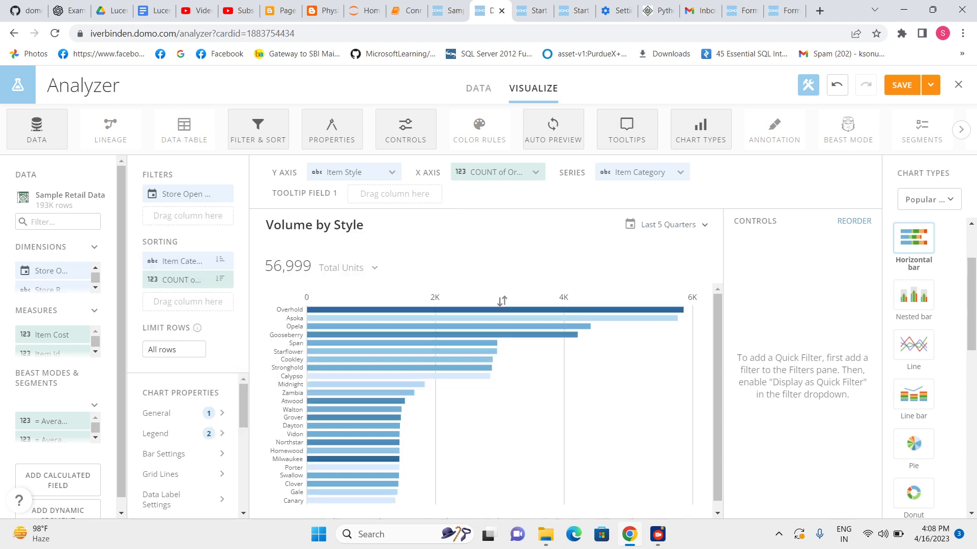
{"action": "scroll", "coordinate": [51, 339], "scroll_direction": "down", "scroll_amount": 1}
{"action": "scroll", "coordinate": [51, 338], "scroll_direction": "down", "scroll_amount": 1}
{"action": "left_click_drag", "start_coordinate": [51, 347], "coordinate": [187, 216]}
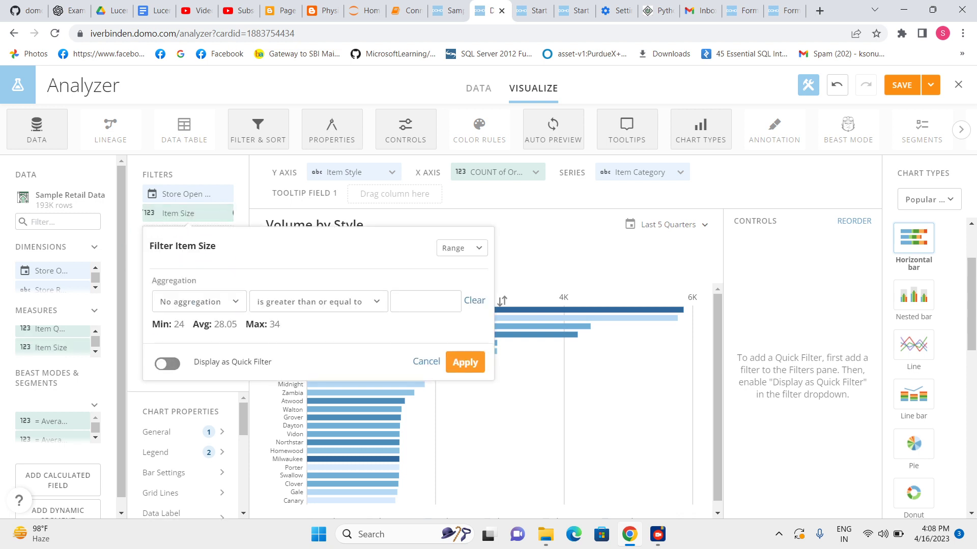
{"action": "left_click", "coordinate": [461, 249]}
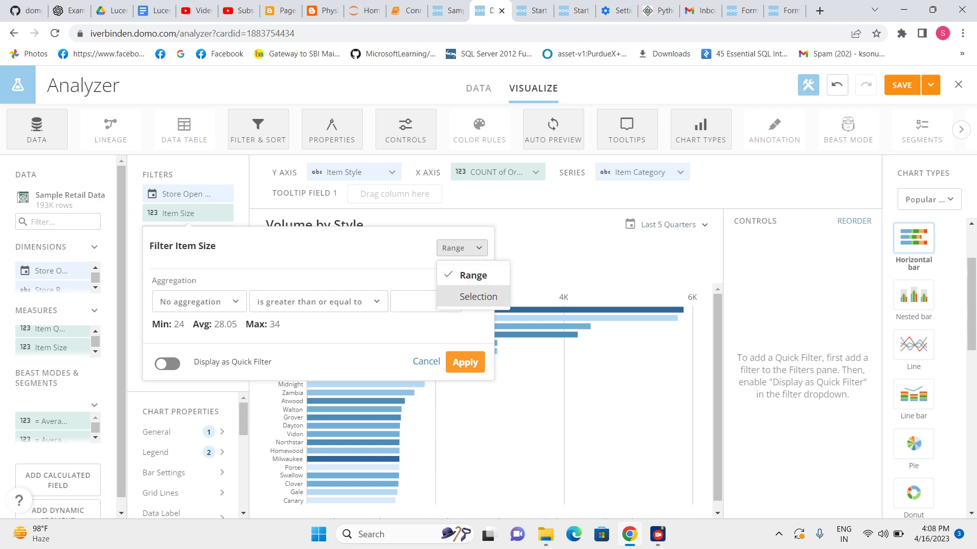
{"action": "left_click", "coordinate": [503, 301]}
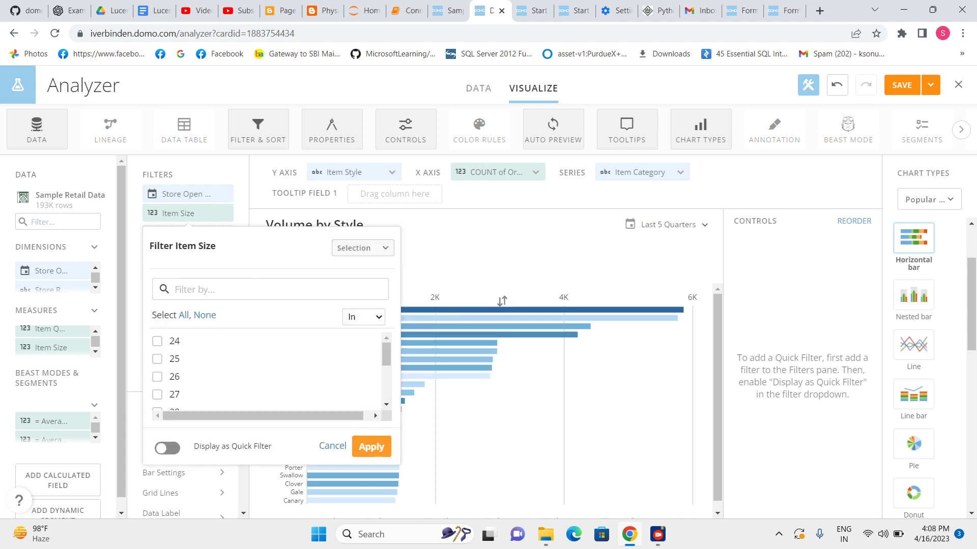
{"action": "left_click", "coordinate": [363, 248]}
{"action": "left_click", "coordinate": [365, 275]}
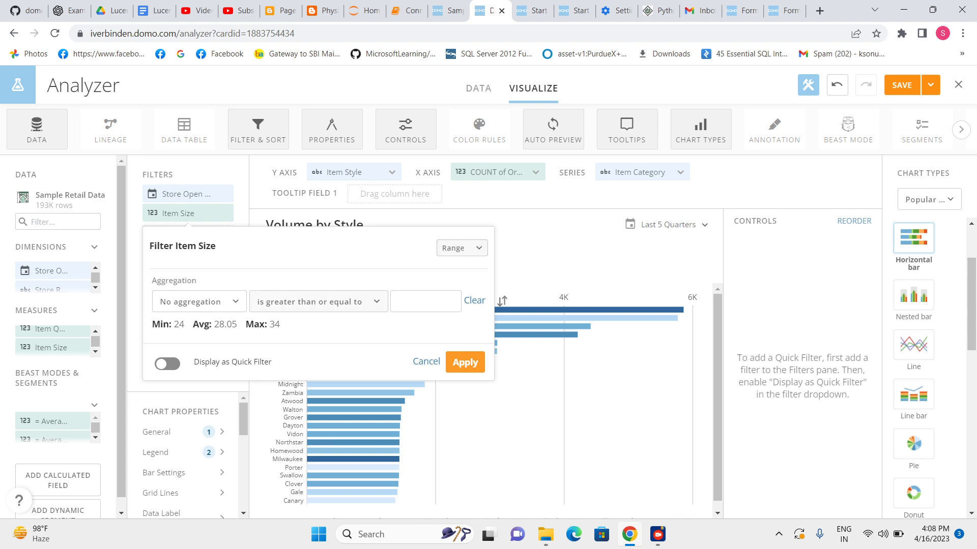
- Set the Item Size filter aggregation to Sum, review its conditions, and close it
{"action": "left_click", "coordinate": [318, 302]}
{"action": "left_click", "coordinate": [315, 110]}
{"action": "left_click", "coordinate": [198, 302]}
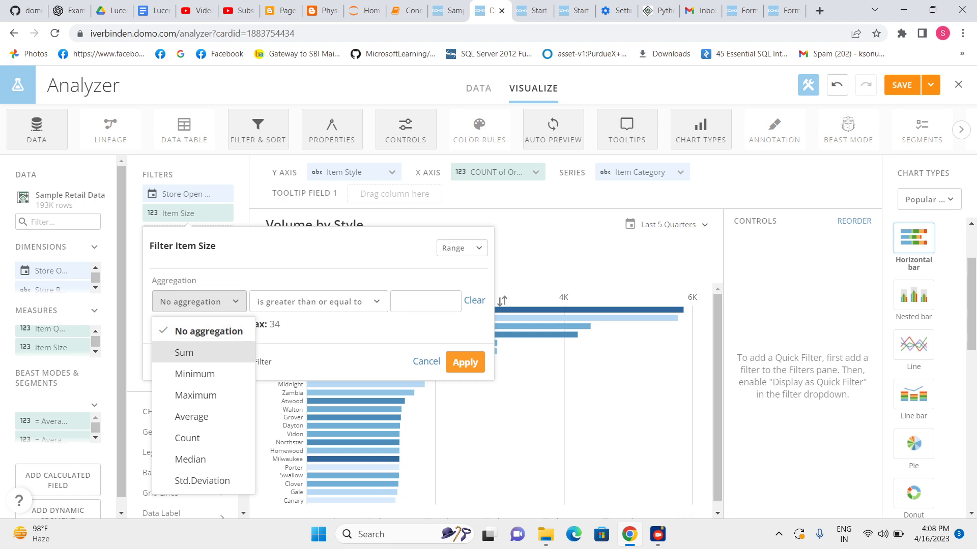
{"action": "left_click", "coordinate": [184, 353]}
{"action": "left_click", "coordinate": [275, 302]}
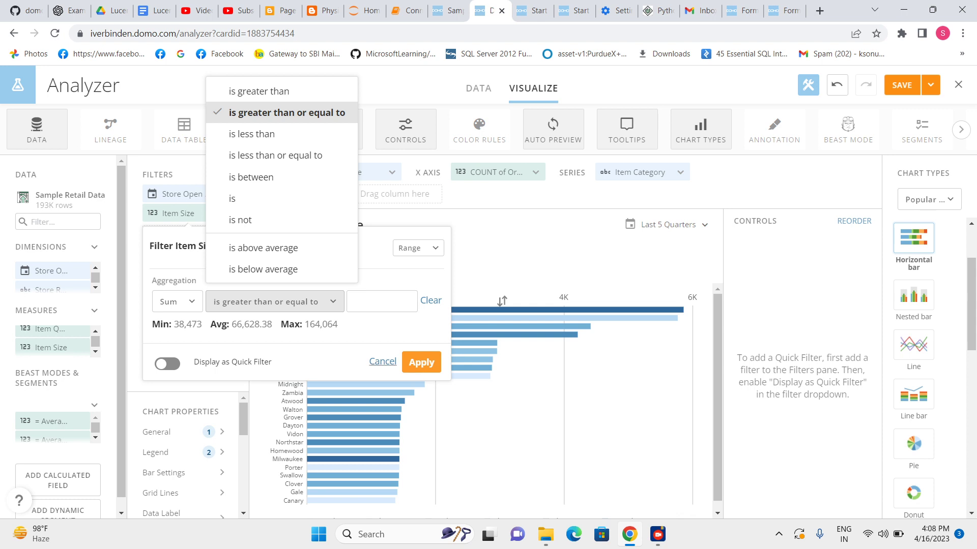
{"action": "left_click", "coordinate": [382, 362]}
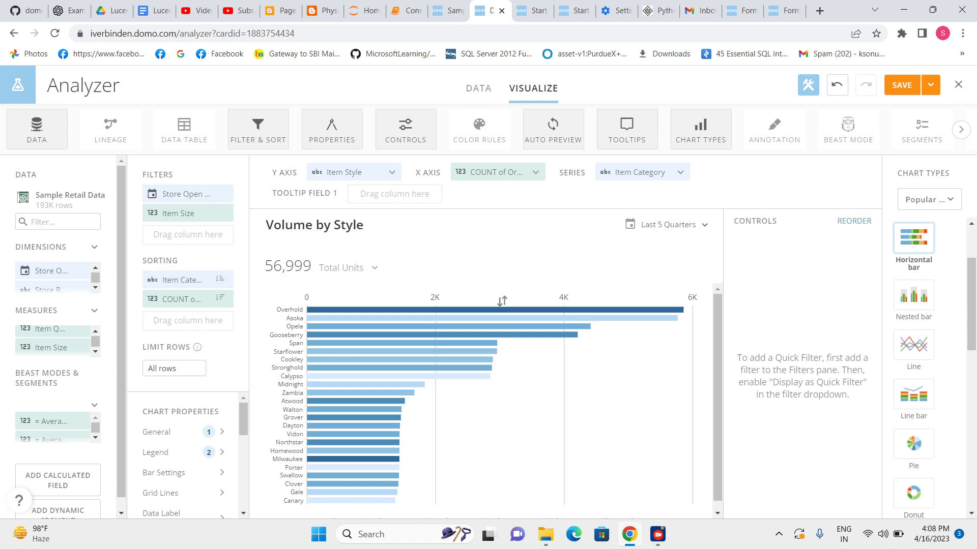
- Close the Filter & Sort pane and show the General chart properties
{"action": "scroll", "coordinate": [183, 458], "scroll_direction": "down", "scroll_amount": 1}
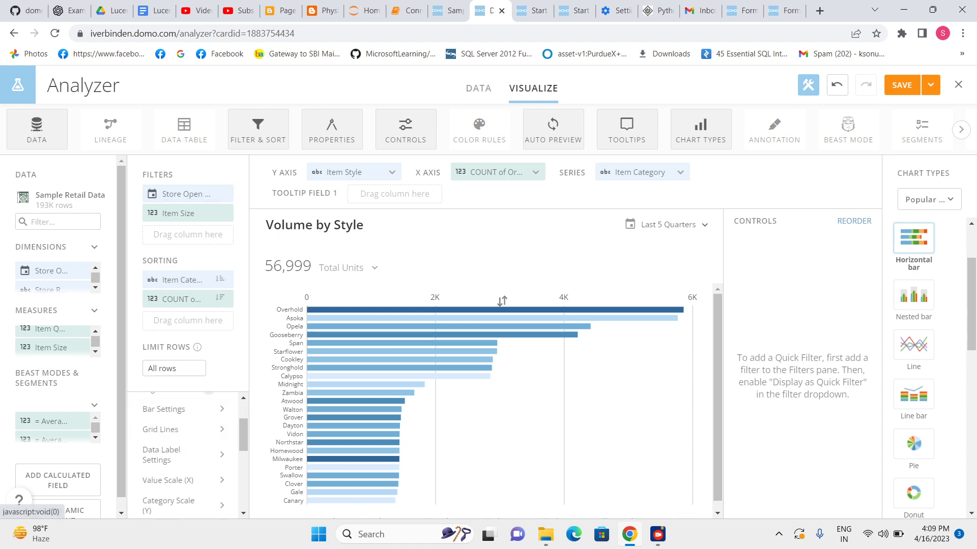
{"action": "left_click", "coordinate": [258, 130]}
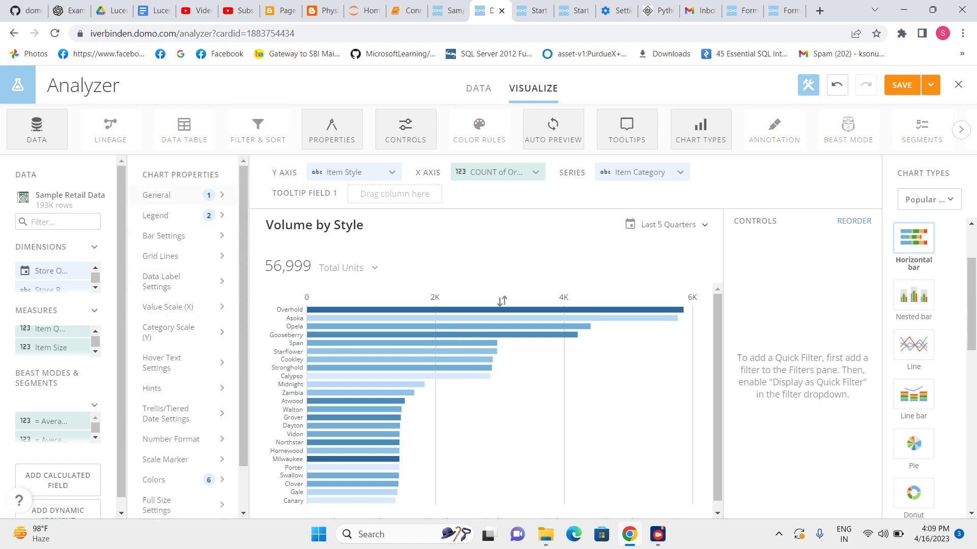
{"action": "scroll", "coordinate": [183, 335], "scroll_direction": "down", "scroll_amount": 1}
{"action": "scroll", "coordinate": [184, 281], "scroll_direction": "up", "scroll_amount": 1}
{"action": "left_click", "coordinate": [168, 195]}
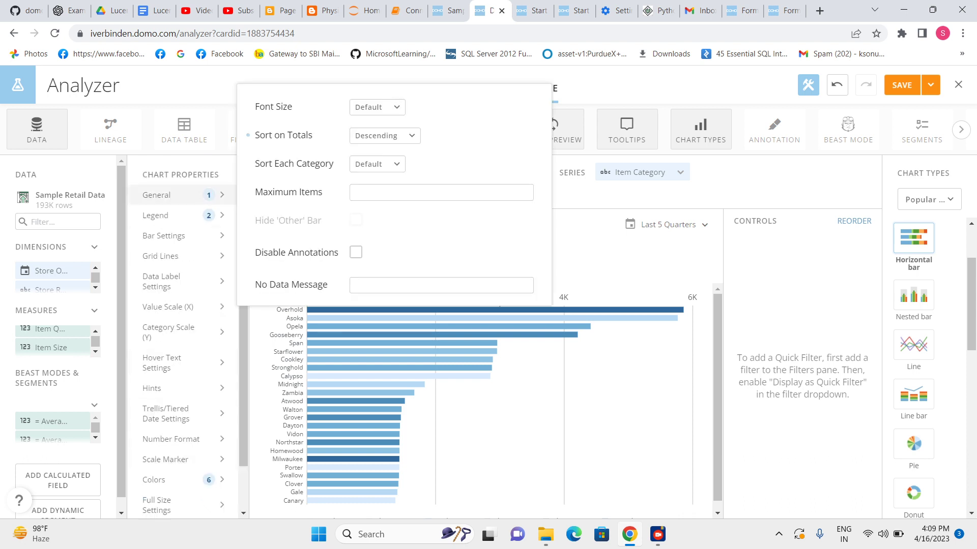
- Review Font Size and sort options and toggle Disable Annotations on and off again
{"action": "left_click", "coordinate": [377, 107]}
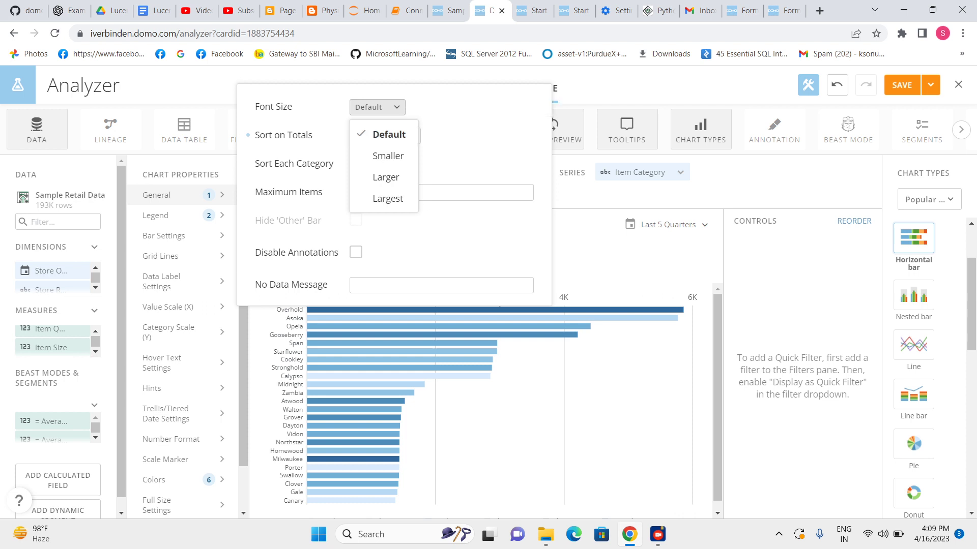
{"action": "left_click", "coordinate": [386, 134]}
{"action": "left_click", "coordinate": [382, 136]}
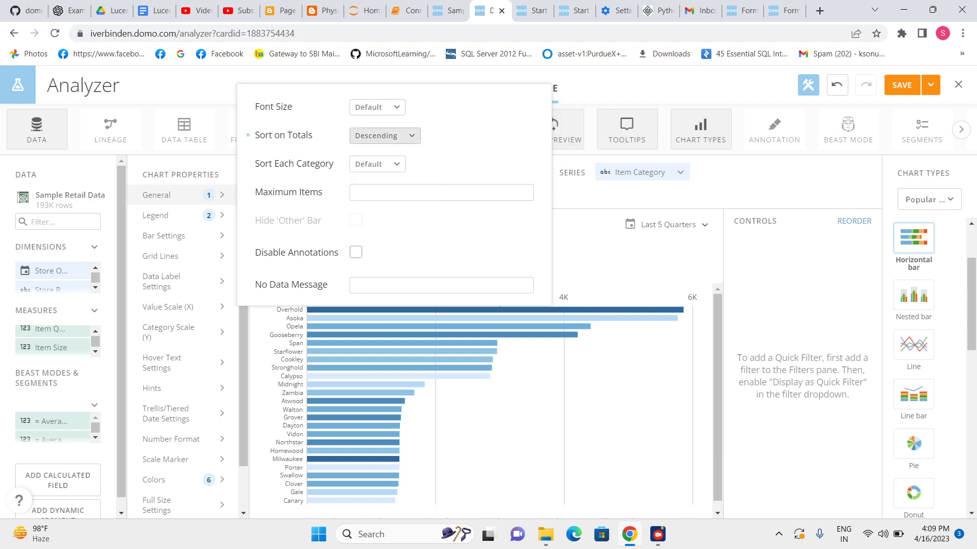
{"action": "left_click", "coordinate": [377, 164]}
{"action": "key", "text": "Escape"}
{"action": "left_click", "coordinate": [356, 252]}
{"action": "left_click", "coordinate": [355, 252]}
{"action": "left_click", "coordinate": [163, 215]}
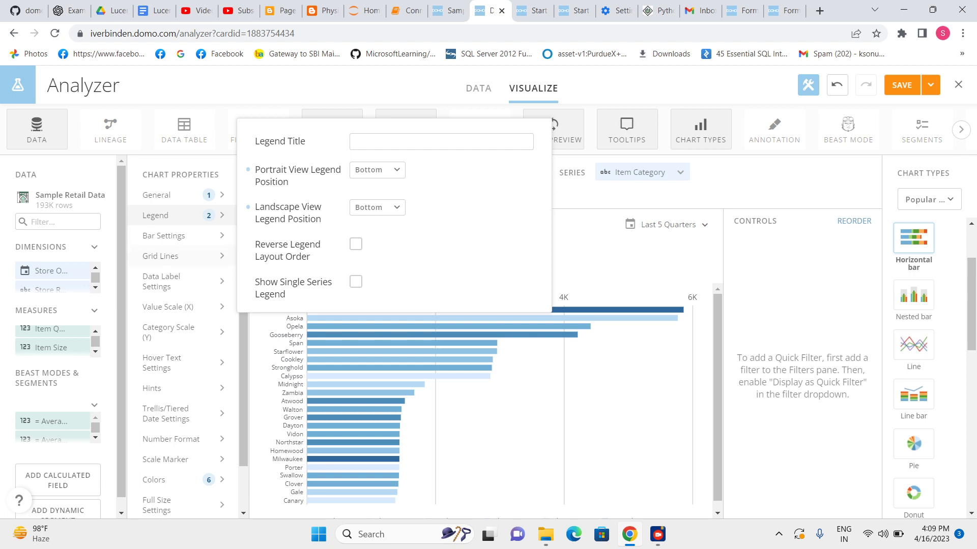
- Set the bar Height Percentage to 100, then to 50
{"action": "left_click", "coordinate": [161, 256]}
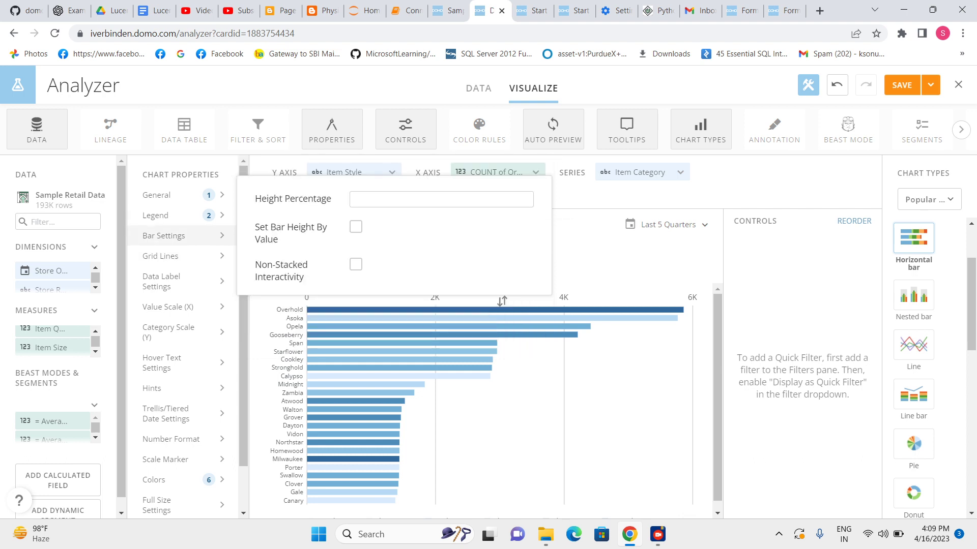
{"action": "left_click", "coordinate": [355, 199]}
{"action": "type", "text": "5"}
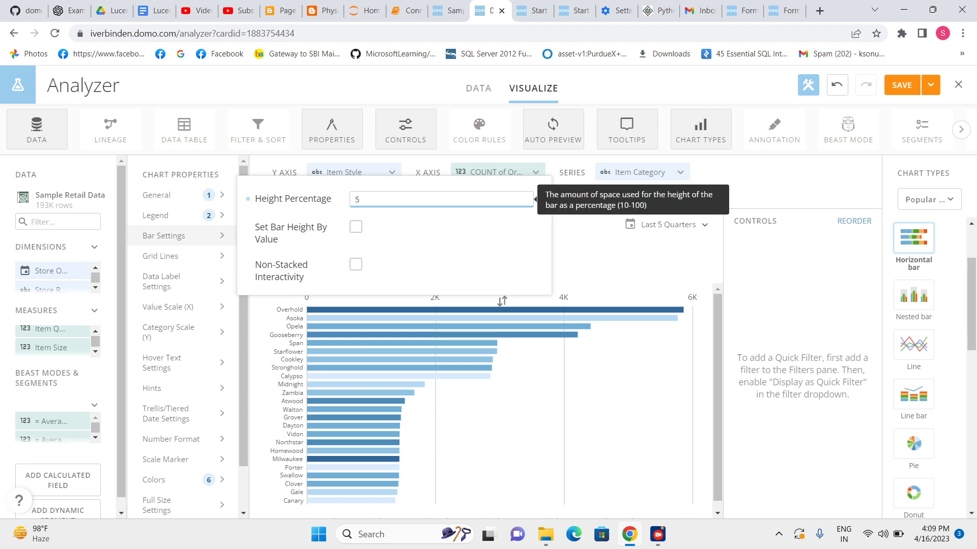
{"action": "key", "text": "BackSpace"}
{"action": "type", "text": "1"}
{"action": "type", "text": "00"}
{"action": "key", "text": "Tab"}
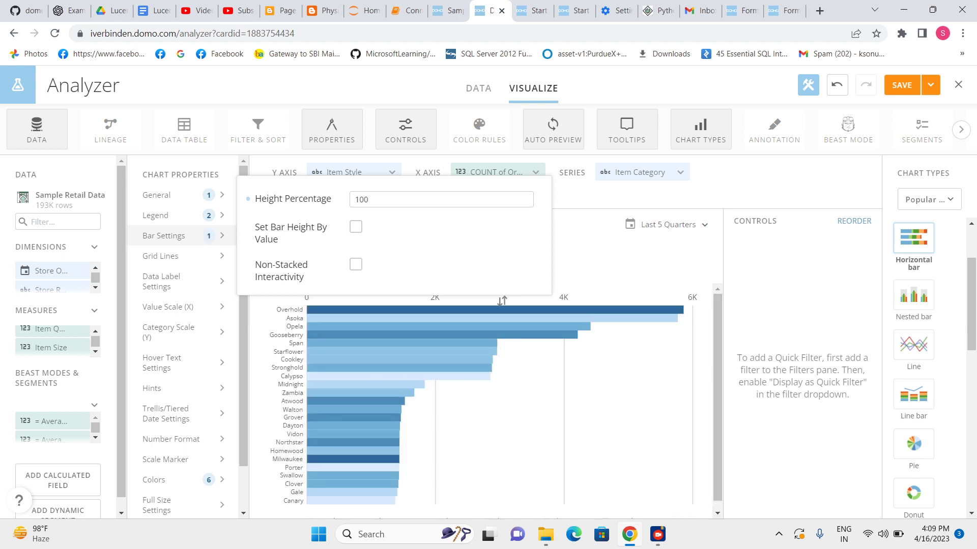
{"action": "key", "text": "shift+Tab"}
{"action": "type", "text": "50"}
{"action": "key", "text": "Tab"}
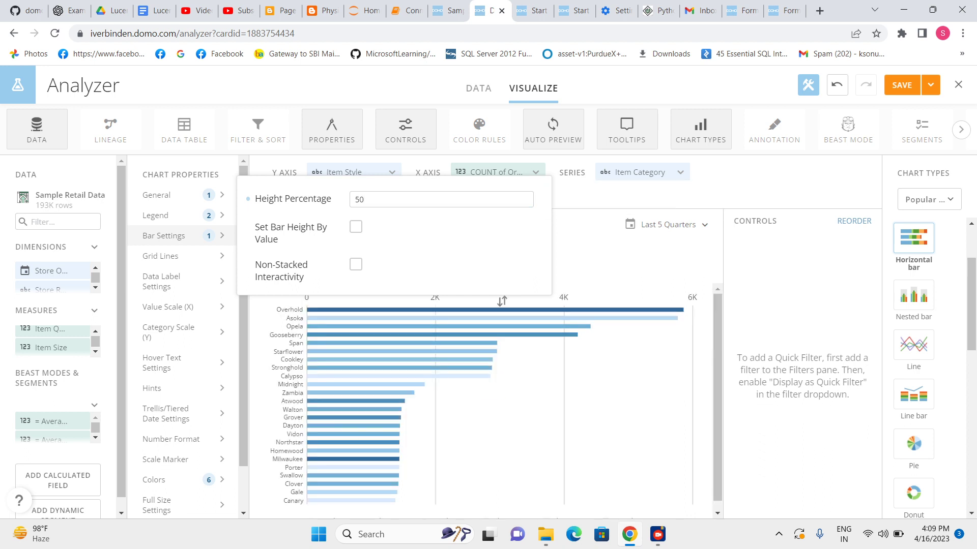
- Clear the bar height, toggle Set Bar Height By Value, and enable Non-Stacked Interactivity
{"action": "key", "text": "shift+Tab"}
{"action": "key", "text": "BackSpace"}
{"action": "key", "text": "Tab"}
{"action": "key", "text": "space"}
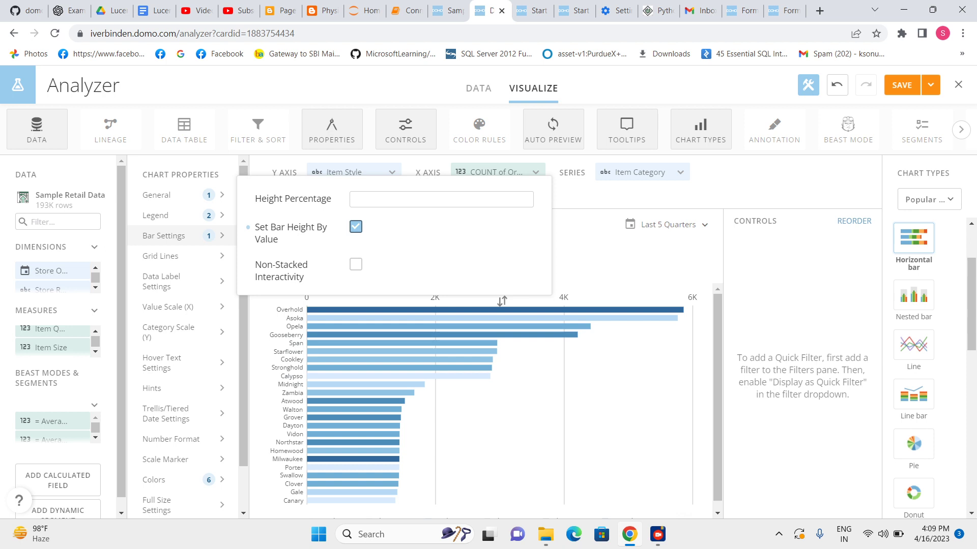
{"action": "key", "text": "space"}
{"action": "key", "text": "Tab"}
{"action": "key", "text": "space"}
{"action": "key", "text": "space"}
- Turn Non-Stacked Interactivity off and toggle Hide Grid Lines and Remove Min Line
{"action": "left_click", "coordinate": [160, 256]}
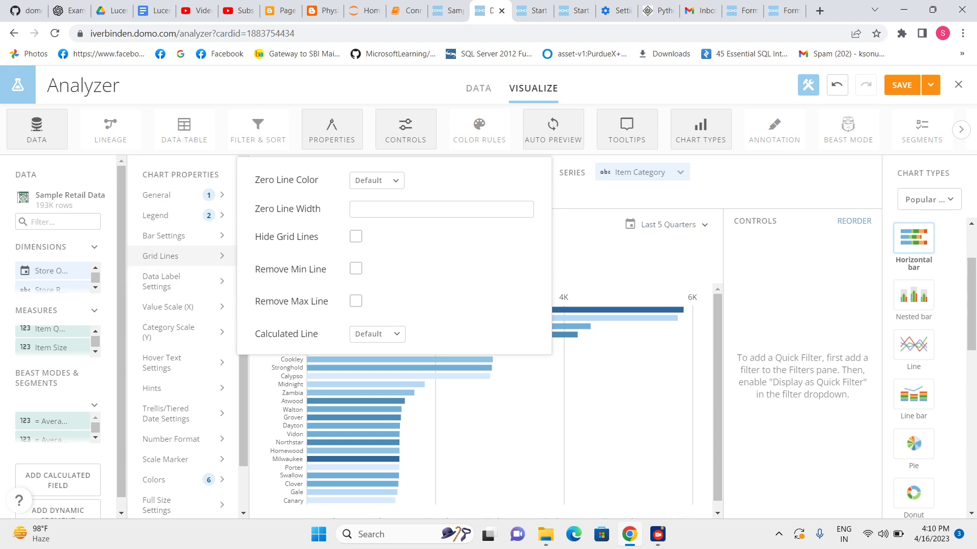
{"action": "left_click", "coordinate": [355, 236]}
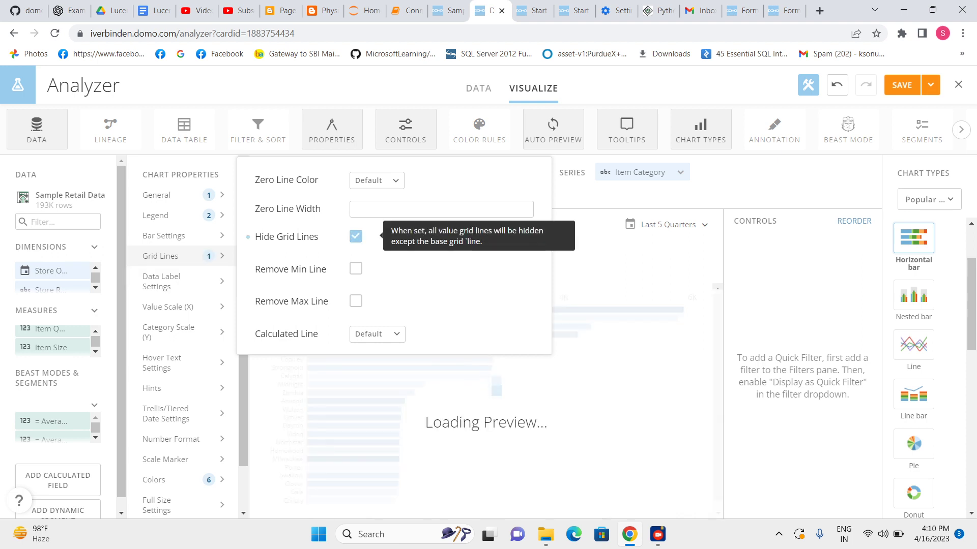
{"action": "left_click", "coordinate": [356, 236]}
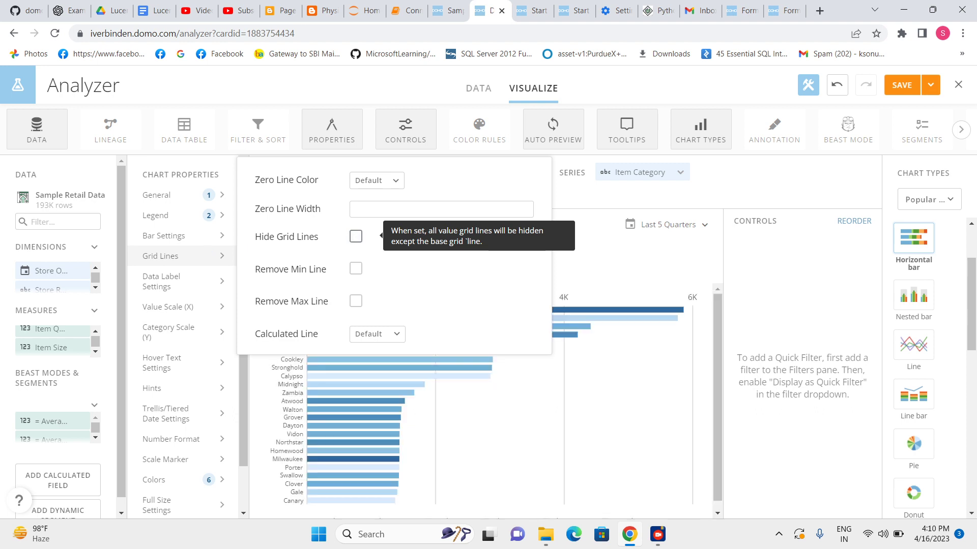
{"action": "left_click", "coordinate": [355, 268]}
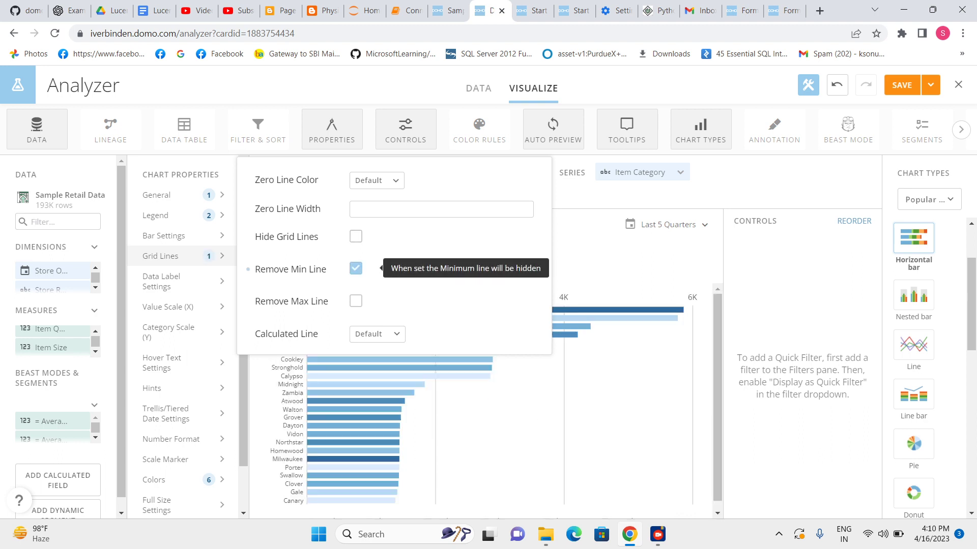
{"action": "left_click", "coordinate": [356, 268]}
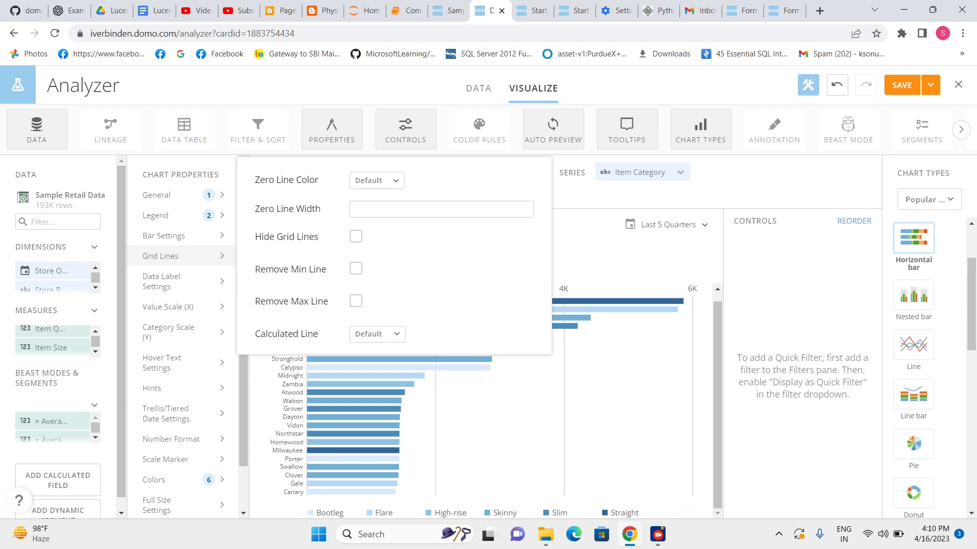
- Add an Average calculated line and close the grid line settings
{"action": "left_click", "coordinate": [377, 333]}
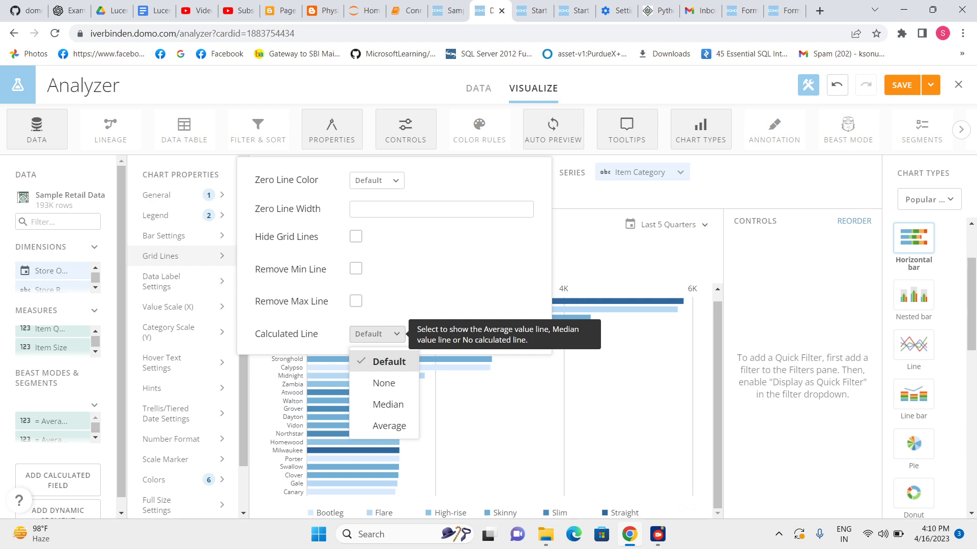
{"action": "left_click", "coordinate": [389, 426]}
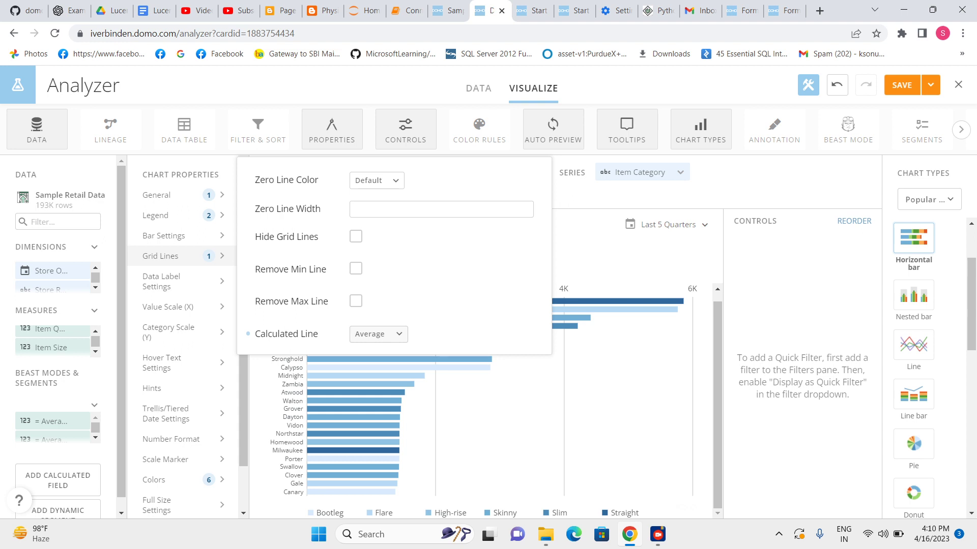
{"action": "left_click", "coordinate": [502, 292]}
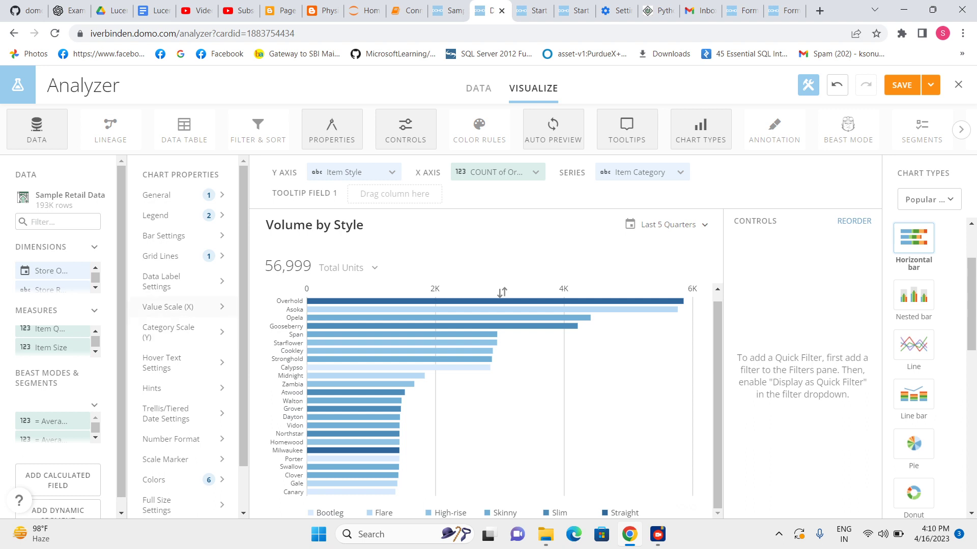
- Title the value axis 'total count'
{"action": "scroll", "coordinate": [183, 307], "scroll_direction": "down", "scroll_amount": 1}
{"action": "left_click", "coordinate": [168, 255]}
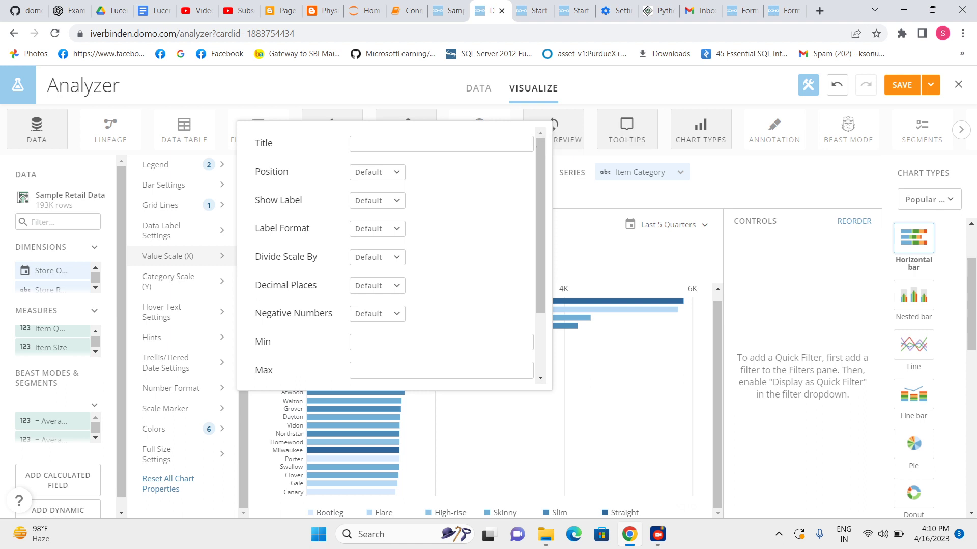
{"action": "left_click", "coordinate": [502, 292]}
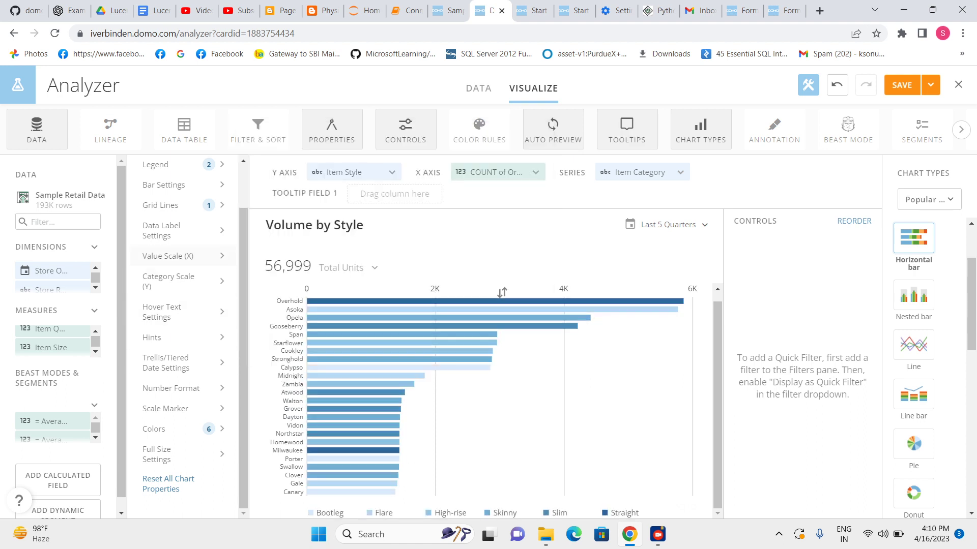
{"action": "left_click", "coordinate": [168, 256]}
{"action": "key", "text": "Tab"}
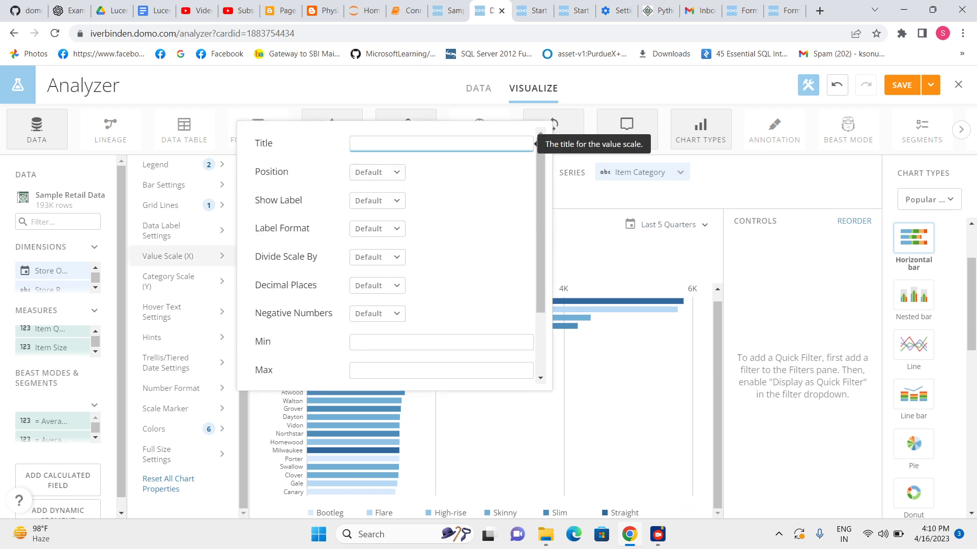
{"action": "type", "text": "total count"}
{"action": "key", "text": "Return"}
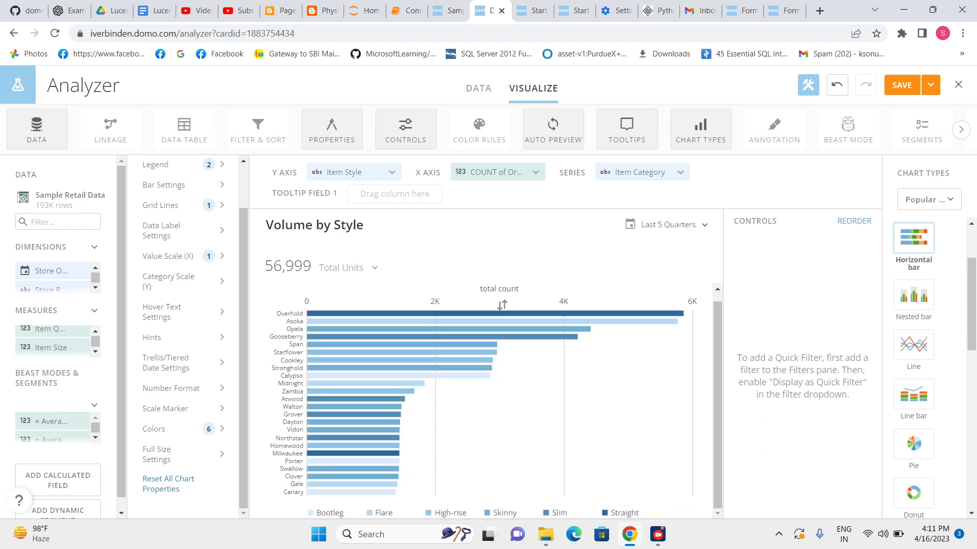
{"action": "left_click", "coordinate": [502, 305]}
- Title the category axis 'Item style', correcting a typo
{"action": "left_click", "coordinate": [173, 281]}
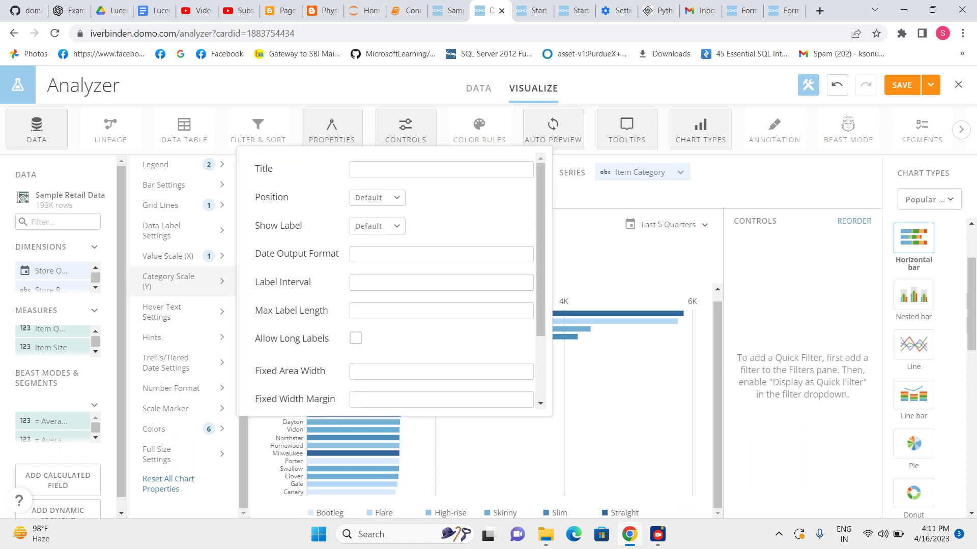
{"action": "key", "text": "Escape"}
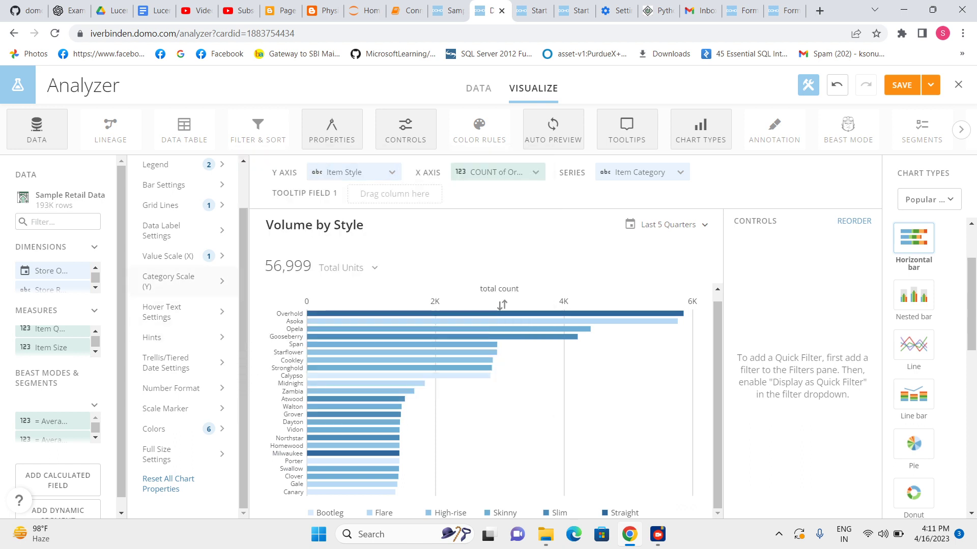
{"action": "left_click", "coordinate": [173, 281]}
{"action": "left_click", "coordinate": [356, 169]}
{"action": "type", "text": "Item styl;e"}
{"action": "key", "text": "Left"}
{"action": "key", "text": "BackSpace"}
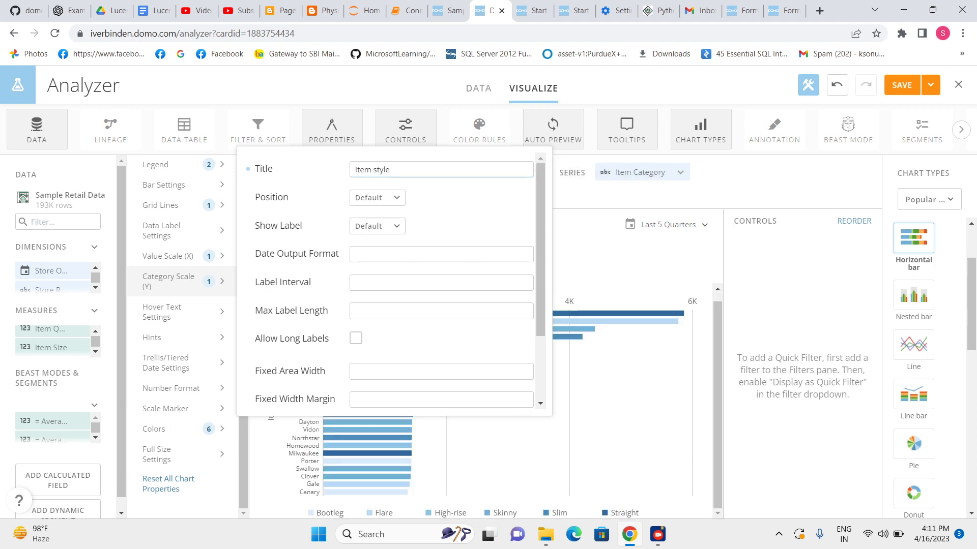
{"action": "key", "text": "Return"}
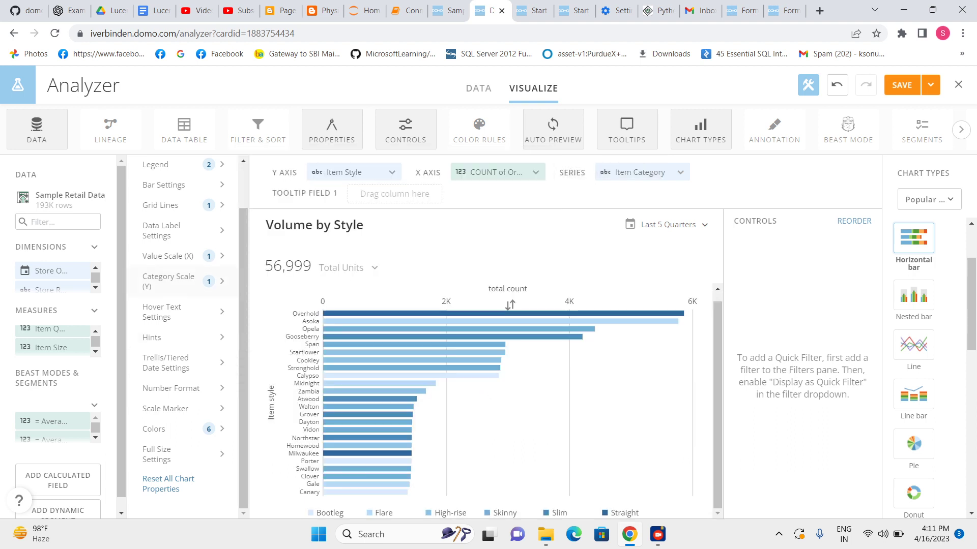
{"action": "left_click", "coordinate": [168, 282]}
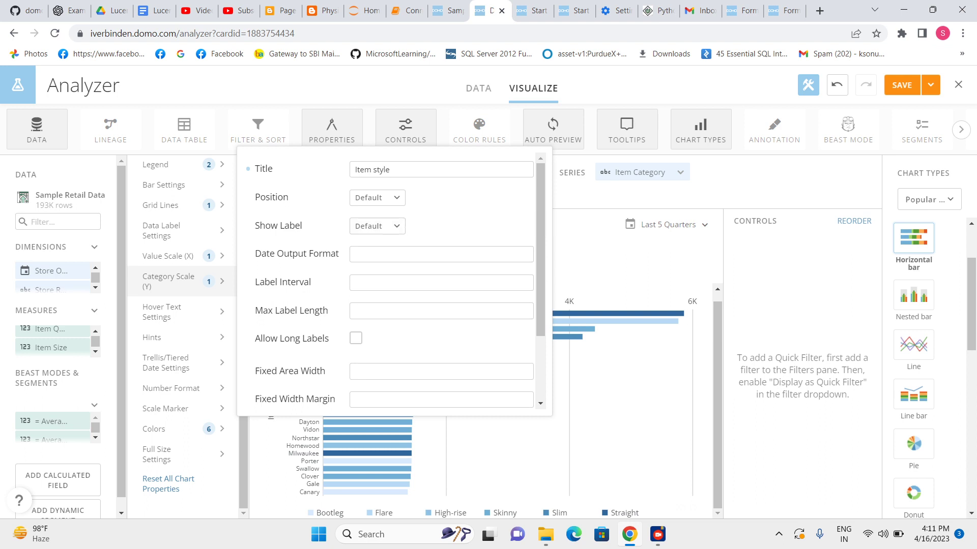
{"action": "left_click", "coordinate": [161, 312]}
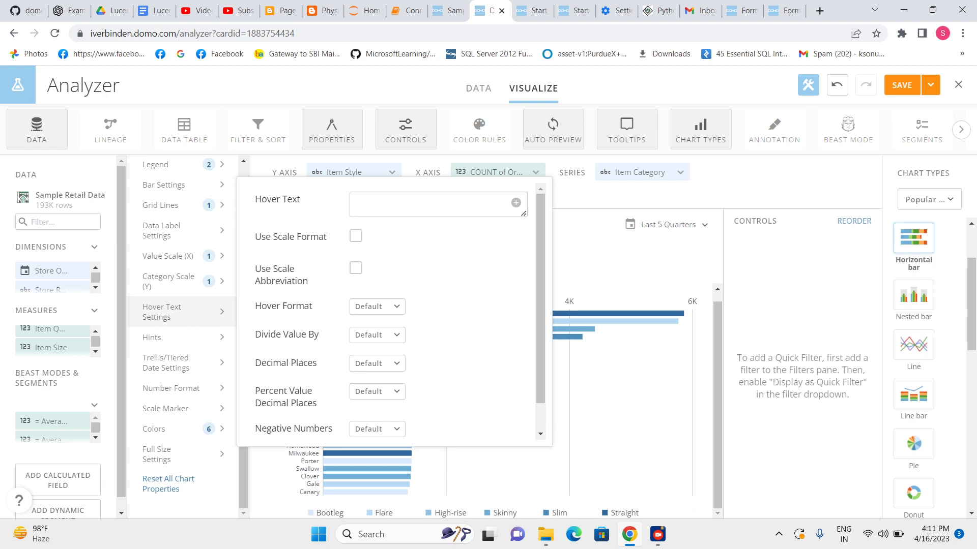
{"action": "scroll", "coordinate": [387, 311], "scroll_direction": "down", "scroll_amount": 1}
{"action": "scroll", "coordinate": [387, 311], "scroll_direction": "up", "scroll_amount": 1}
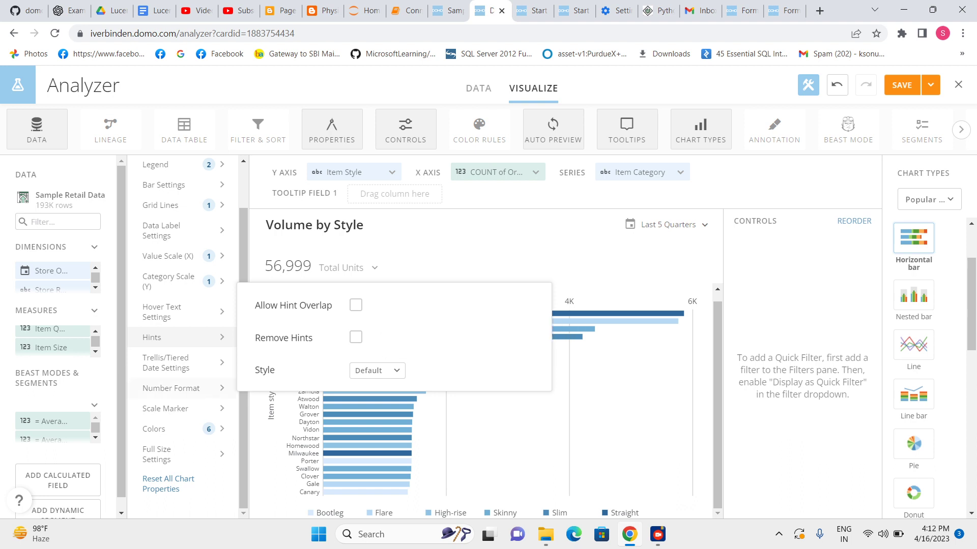
{"action": "mouse_move", "coordinate": [181, 362]}
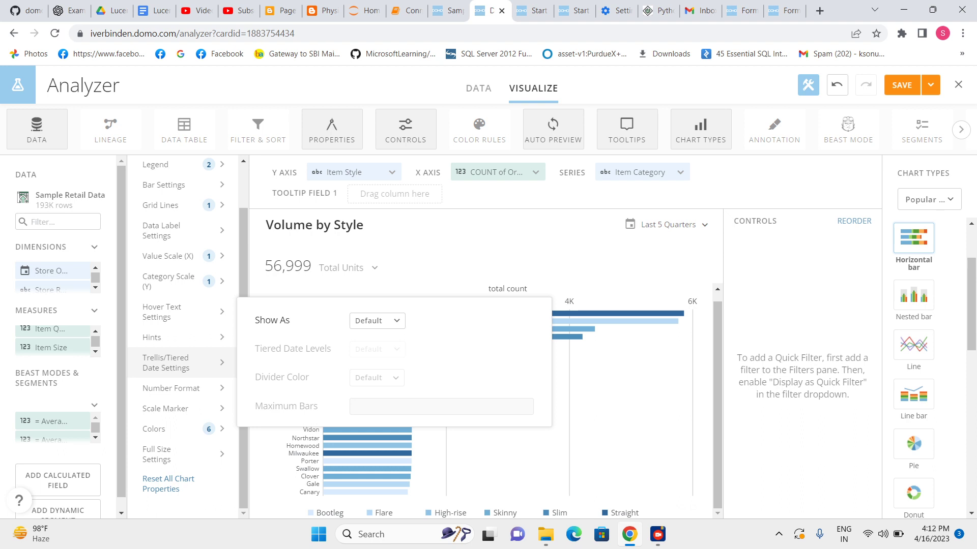
{"action": "left_click", "coordinate": [377, 320]}
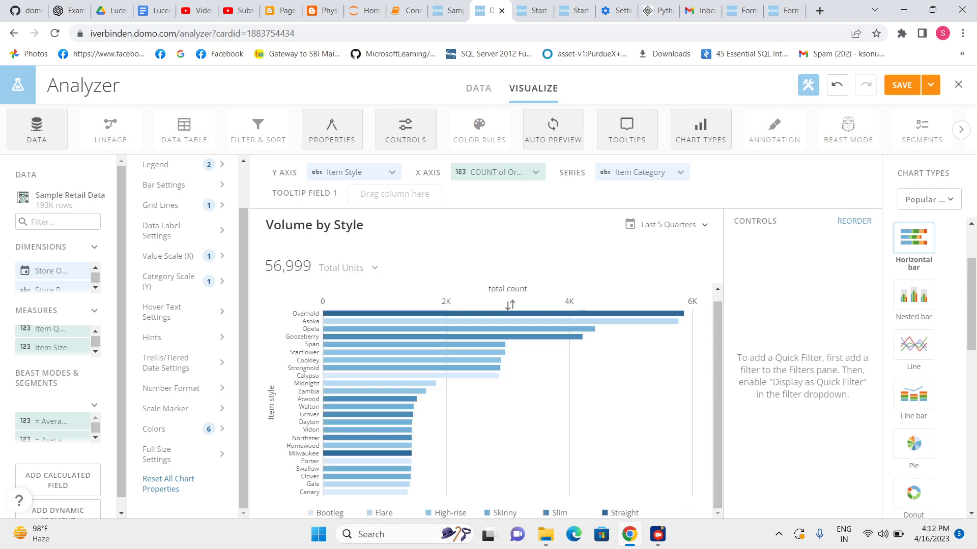
- Reapply the six Item Category colour rules to only this card
{"action": "left_click", "coordinate": [154, 429]}
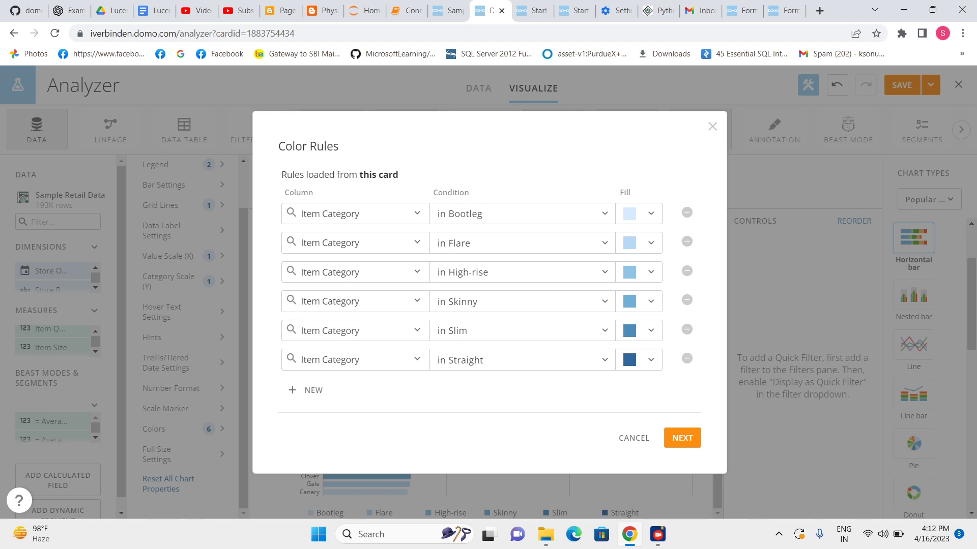
{"action": "left_click", "coordinate": [682, 438]}
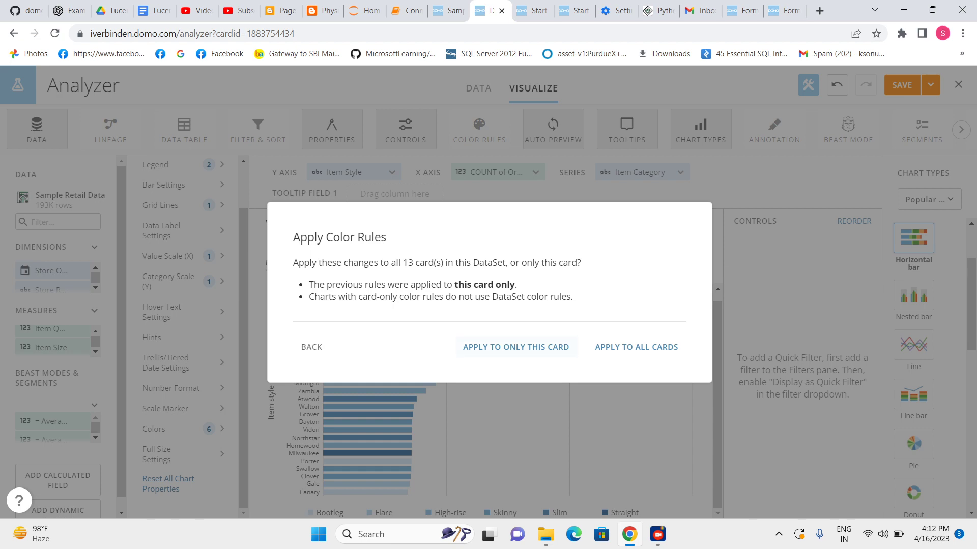
{"action": "left_click", "coordinate": [515, 347]}
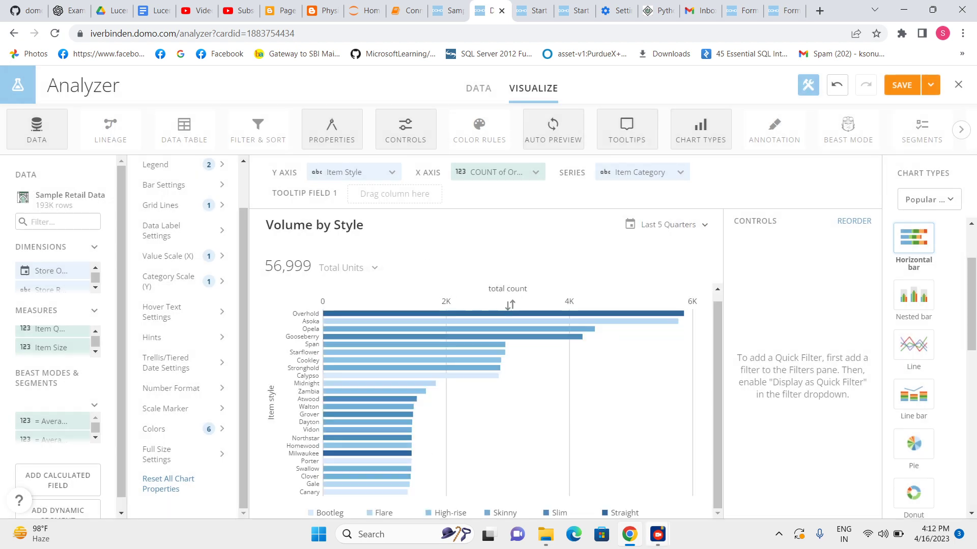
{"action": "left_click", "coordinate": [727, 458]}
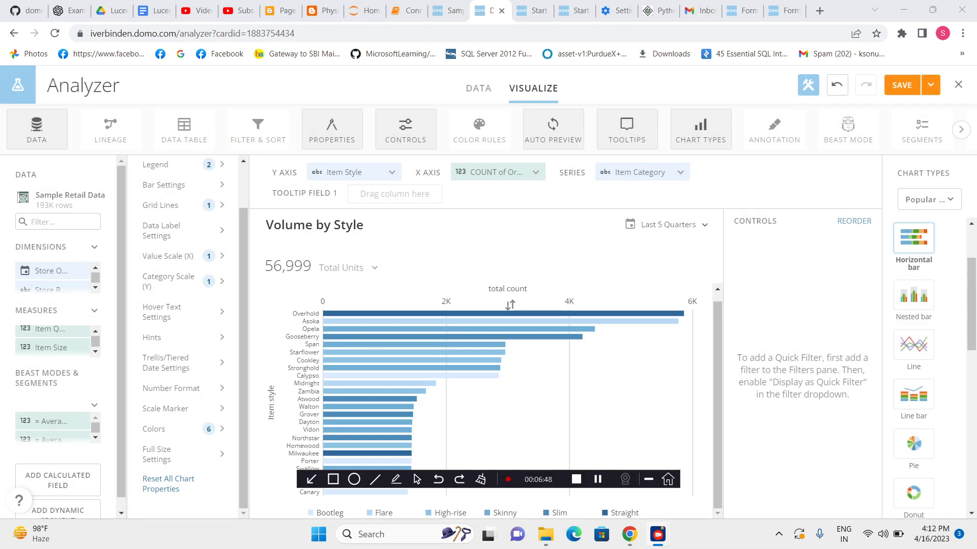